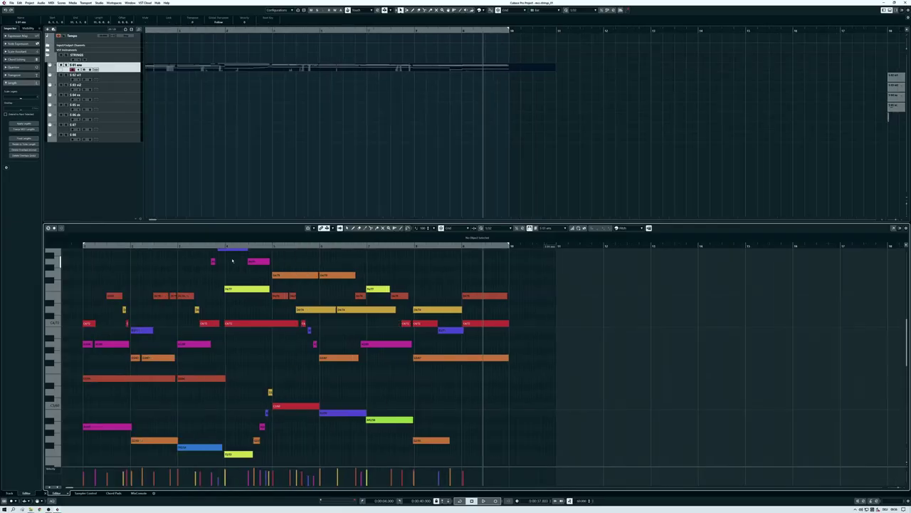
# - Quantize the start positions of all notes in the S 01 ens part
pyautogui.press('KP_1')
pyautogui.press('h')
pyautogui.press('h')
pyautogui.press('h')
pyautogui.press('h')
pyautogui.press('h')
pyautogui.press('h')
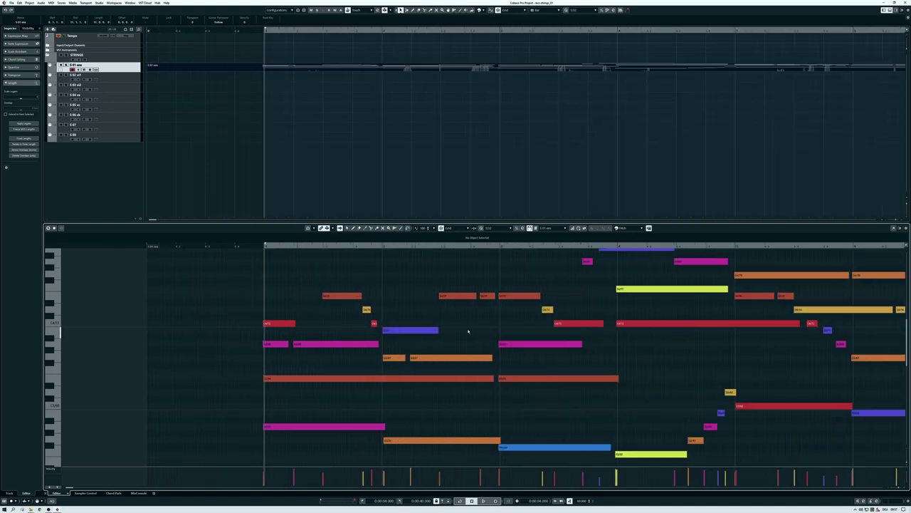
pyautogui.press('g')
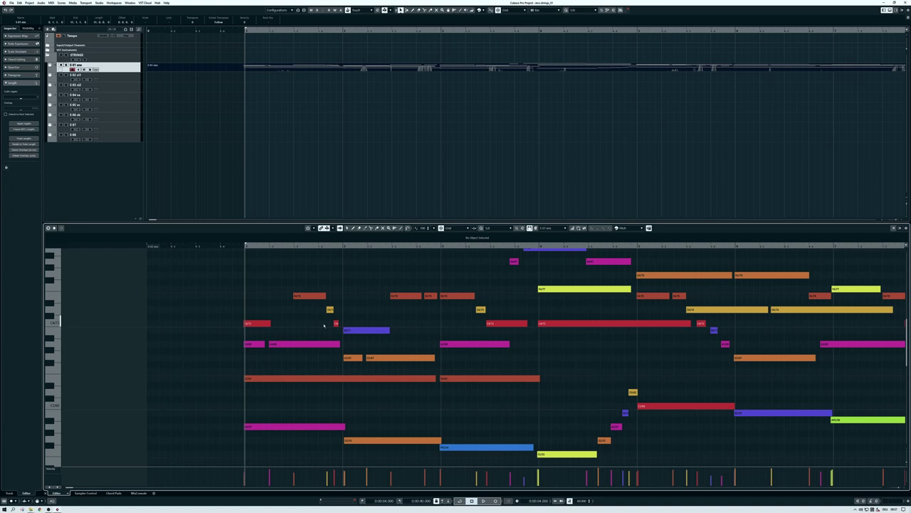
pyautogui.hotkey('ctrl', 'a')
pyautogui.press('q')
pyautogui.click(318, 324)
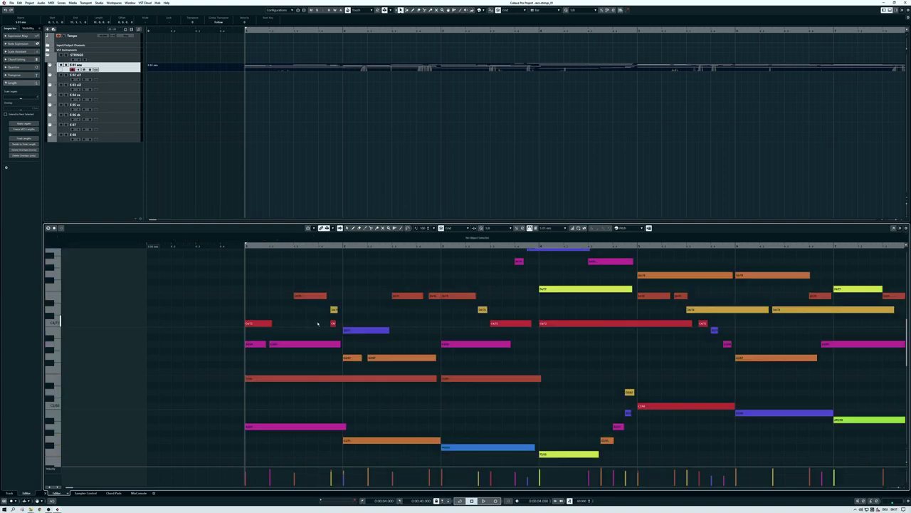
# - Move the short C4 note before bar 2 and the short yellow note before bar 5 slightly later, up to the bar lines
pyautogui.moveTo(337, 325); pyautogui.dragTo(344, 324)
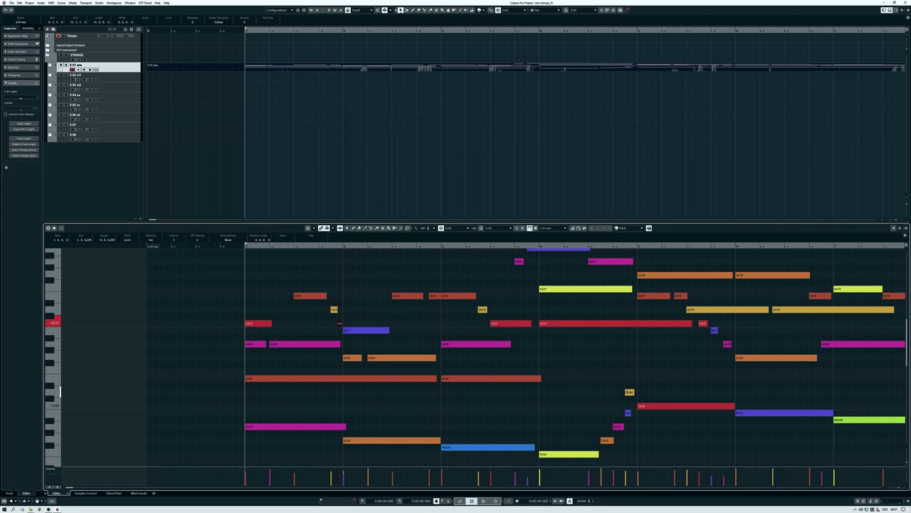
pyautogui.moveTo(631, 392); pyautogui.dragTo(638, 392)
pyautogui.hscroll(3, 679, 407)
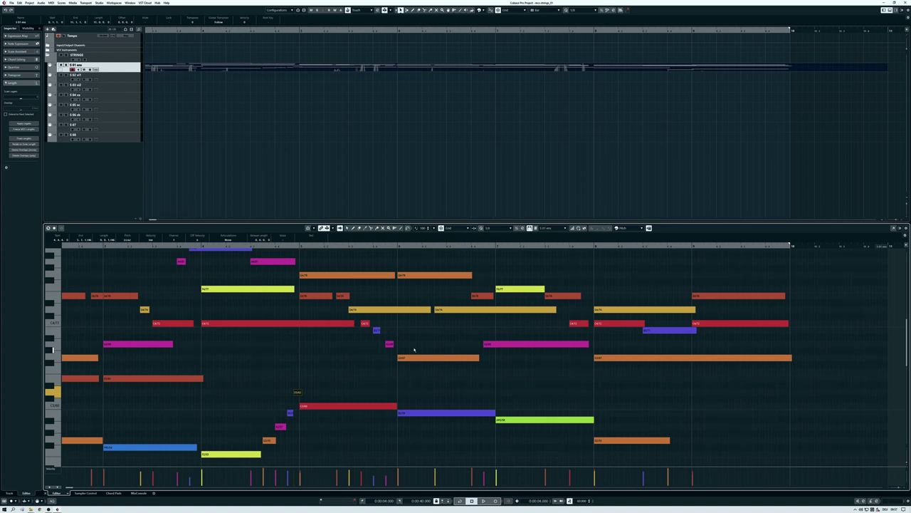
pyautogui.hscroll(-4, 367, 338)
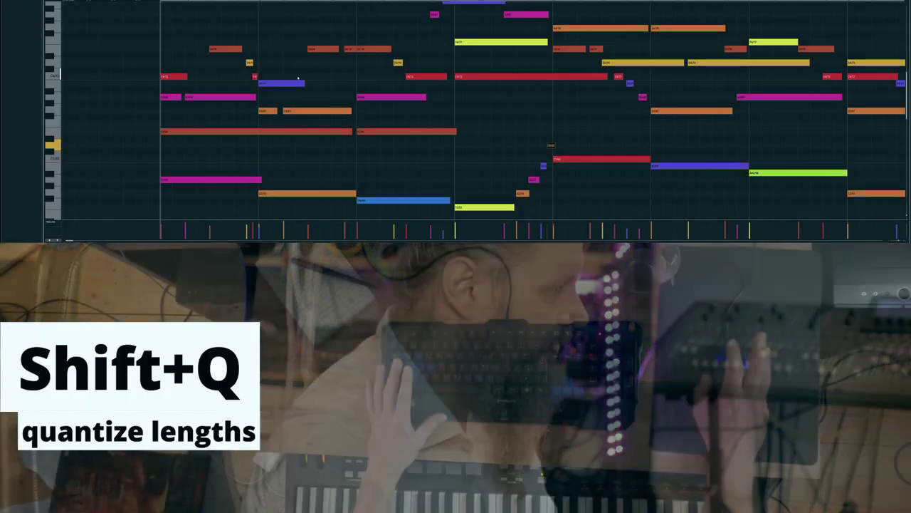
# - Quantize the lengths of all notes in the ens part
pyautogui.click(228, 50)
pyautogui.hotkey('ctrl', 'a')
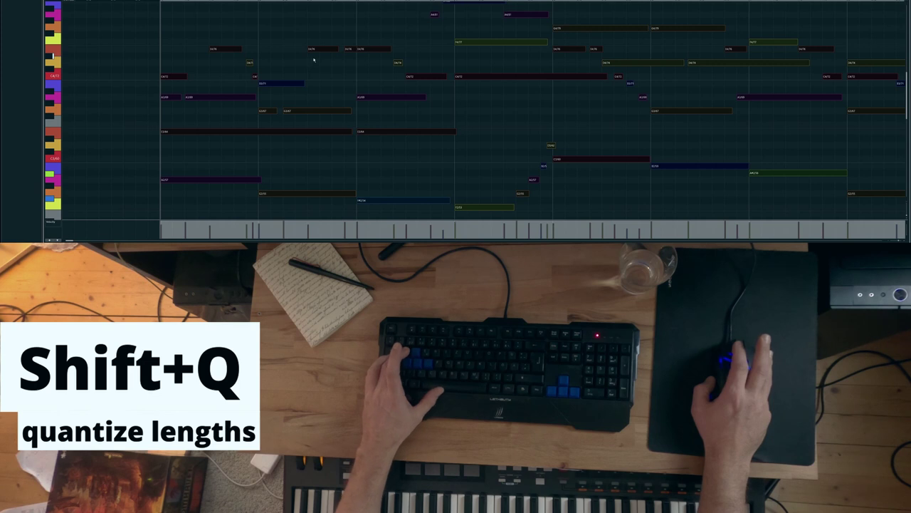
pyautogui.hotkey('shift', 'q')
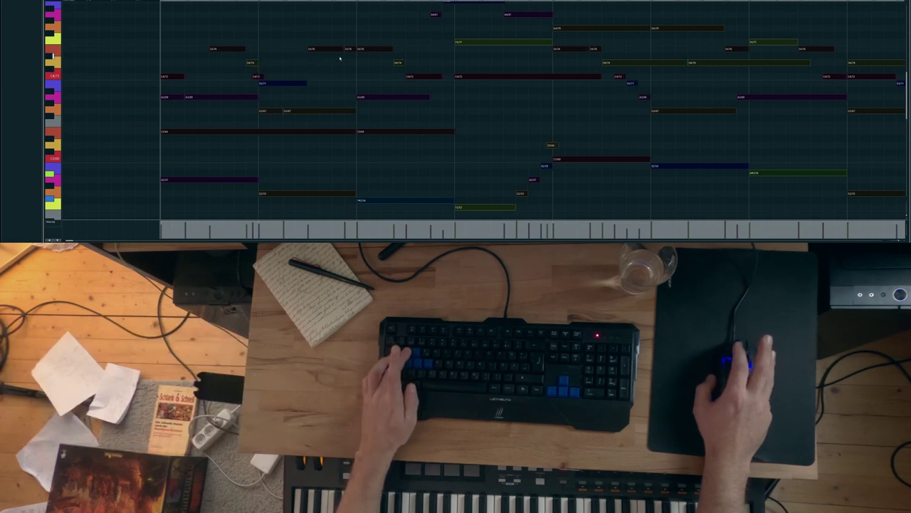
# - Cut the top-voice melody notes out of the ens part and paste them at bar 1 on track S 02 vl1
pyautogui.scroll(3, 348, 68)
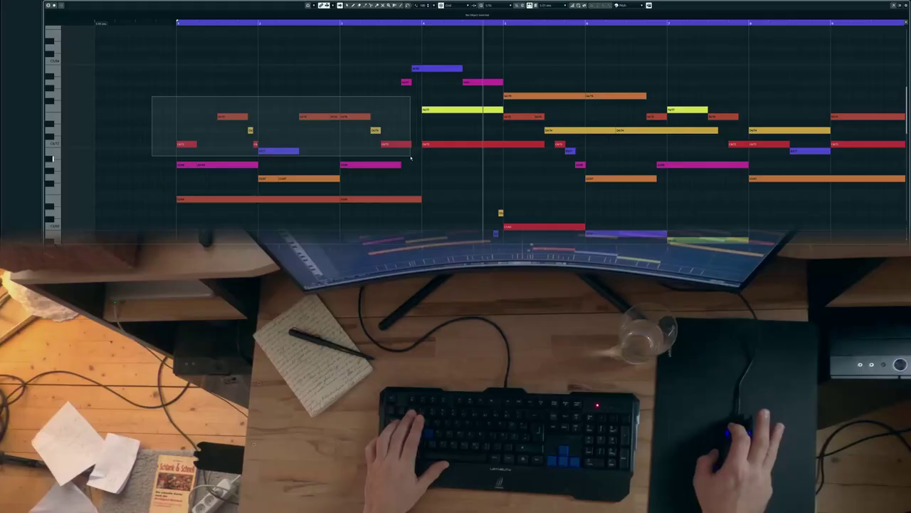
pyautogui.moveTo(411, 158); pyautogui.dragTo(409, 153)
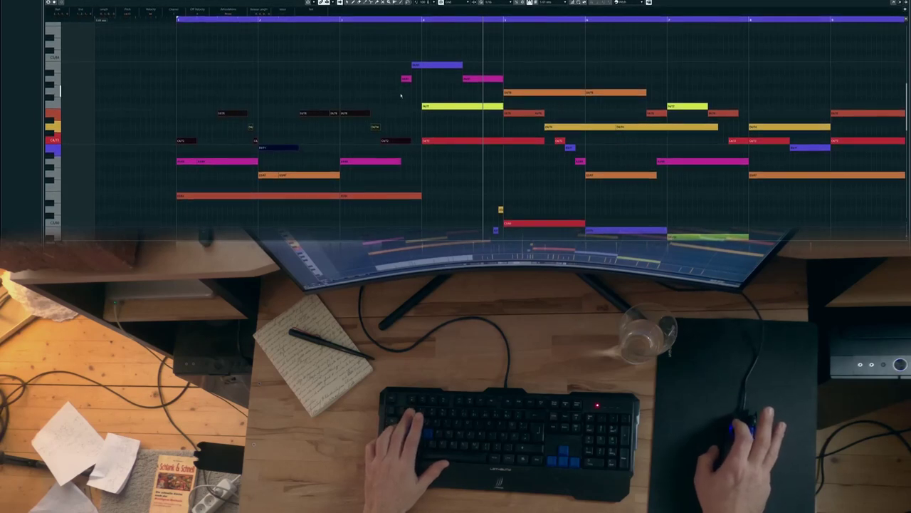
pyautogui.moveTo(444, 56); pyautogui.dragTo(444, 56)
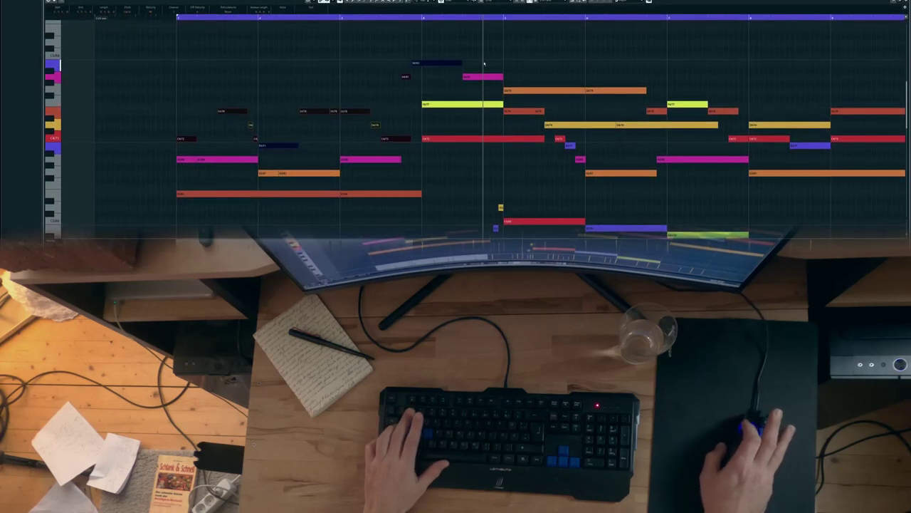
pyautogui.moveTo(539, 94); pyautogui.dragTo(756, 118)
pyautogui.moveTo(860, 123); pyautogui.dragTo(861, 124)
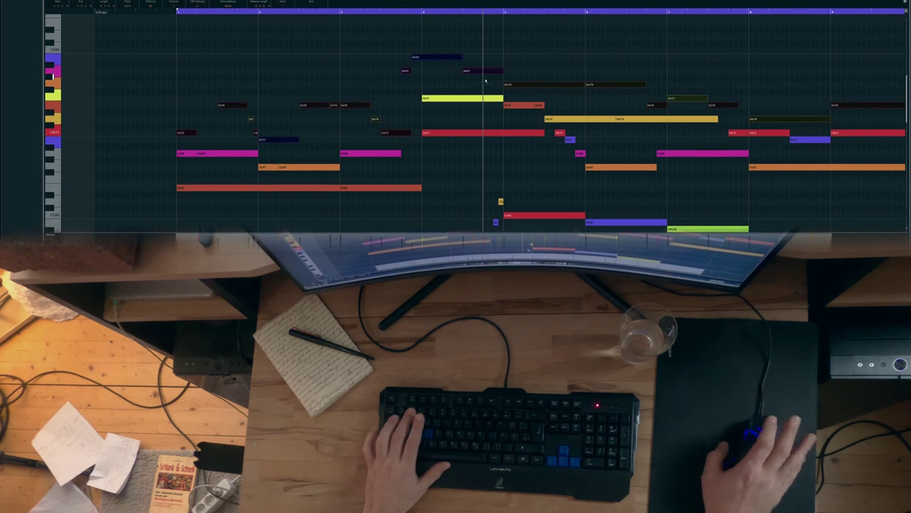
pyautogui.press('.')
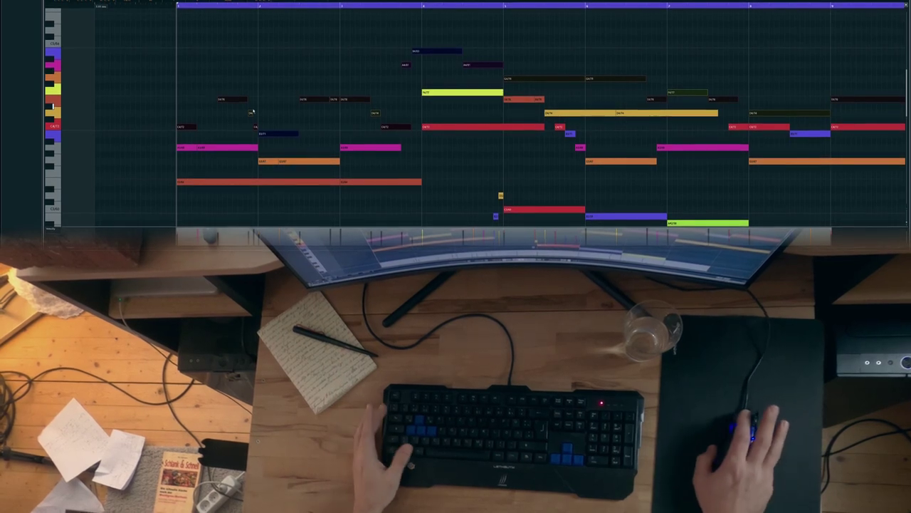
pyautogui.hotkey('ctrl', 'x')
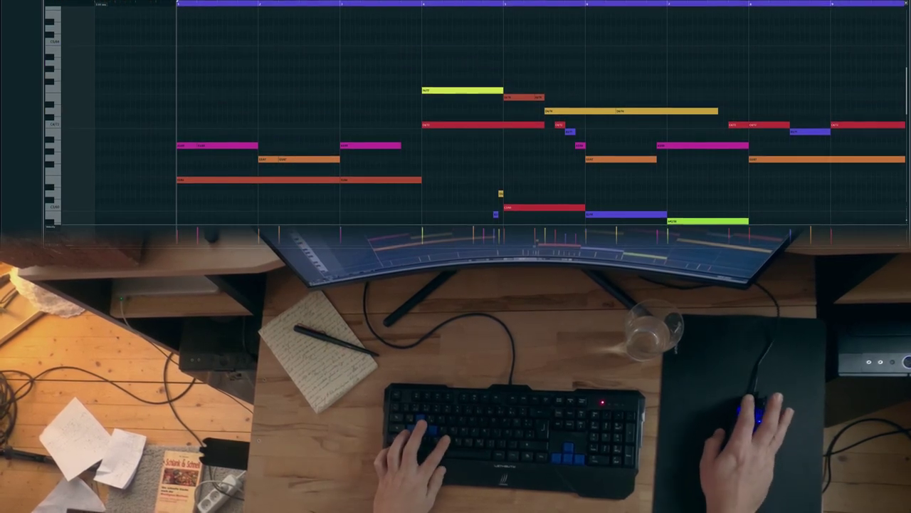
pyautogui.click(128, 94)
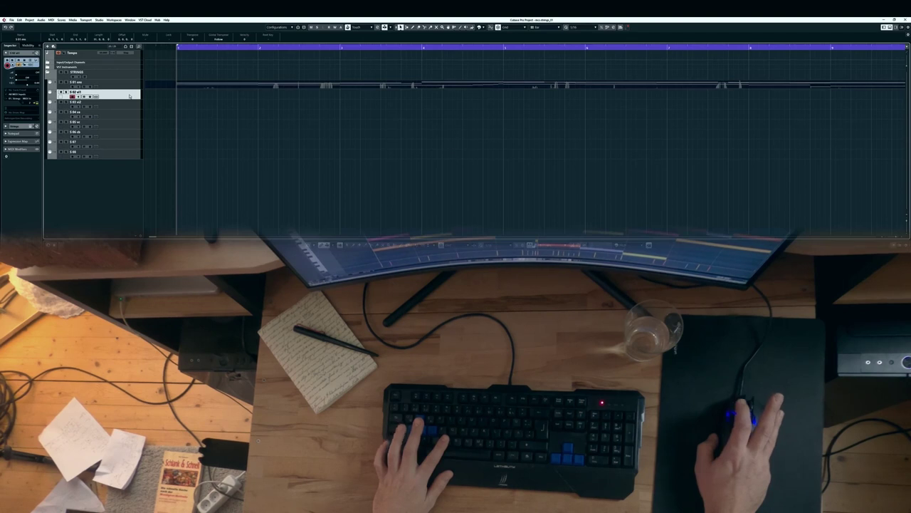
pyautogui.hotkey('ctrl', 'v')
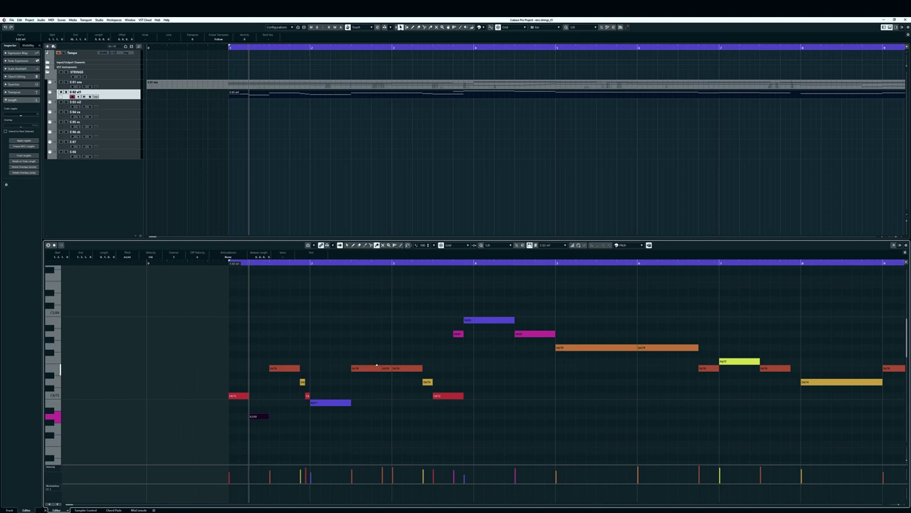
# - Glue the repeated notes in the vl1 part, extend the last note of bar 7 to bar 8 and slightly shorten the bar 8 note
pyautogui.hscroll(1, 560, 359)
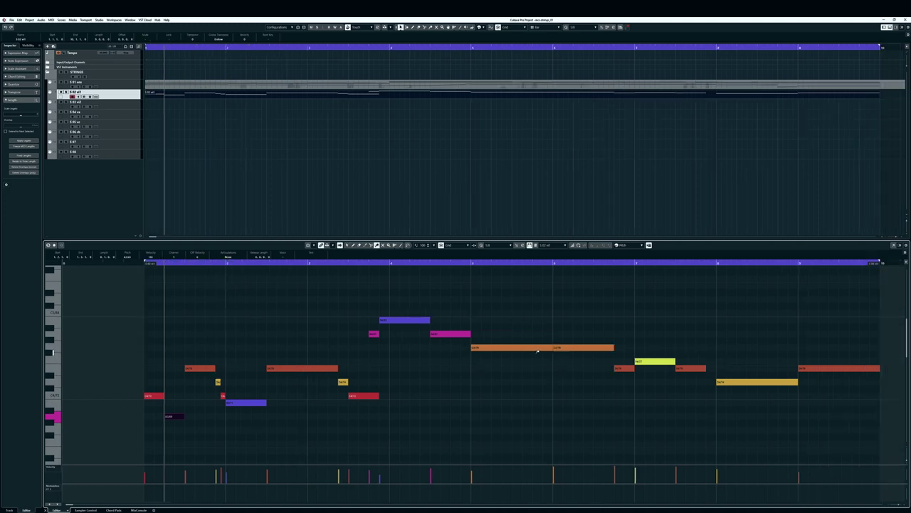
pyautogui.hscroll(8, 543, 347)
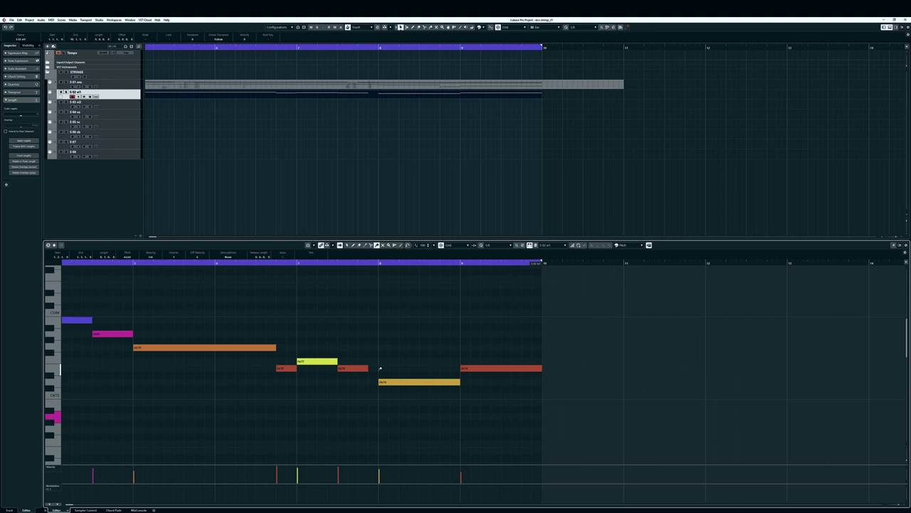
pyautogui.moveTo(367, 368); pyautogui.dragTo(378, 368)
pyautogui.moveTo(460, 383); pyautogui.dragTo(457, 385)
pyautogui.hscroll(-10, 348, 380)
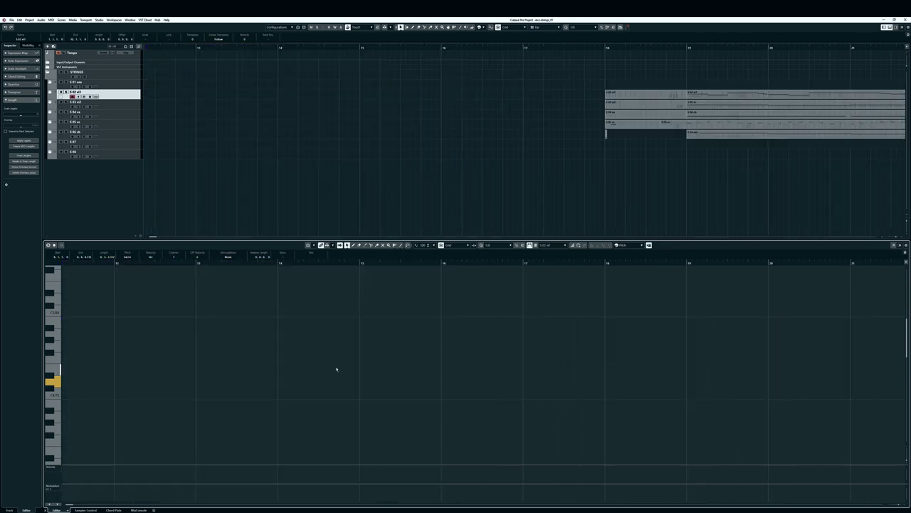
pyautogui.hscroll(2, 346, 367)
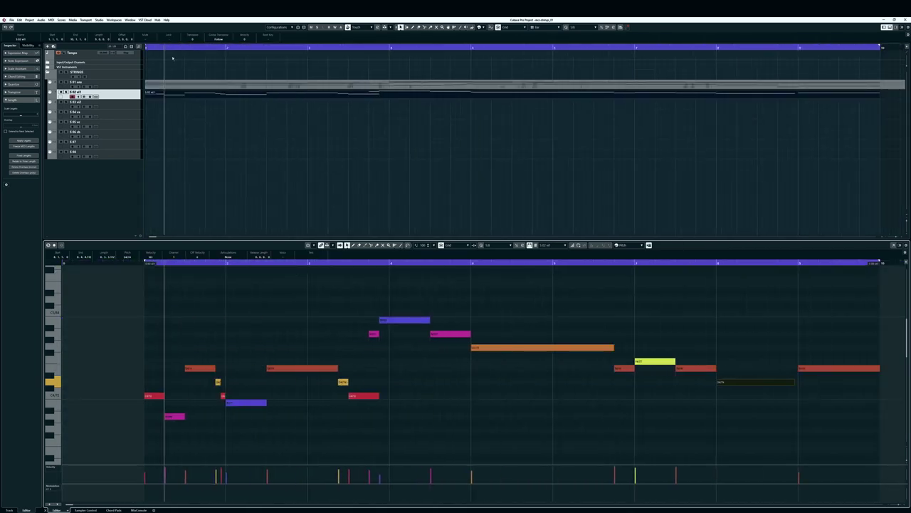
# - Glue the repeated upper-voice notes in the ens part and extend the bar 3 and bar 5 notes to reach the notes that follow
pyautogui.click(199, 83)
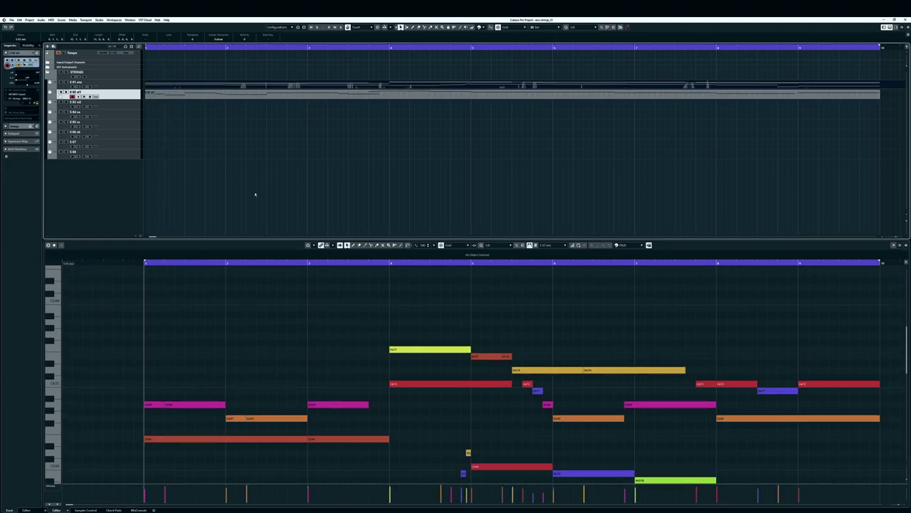
pyautogui.click(157, 406)
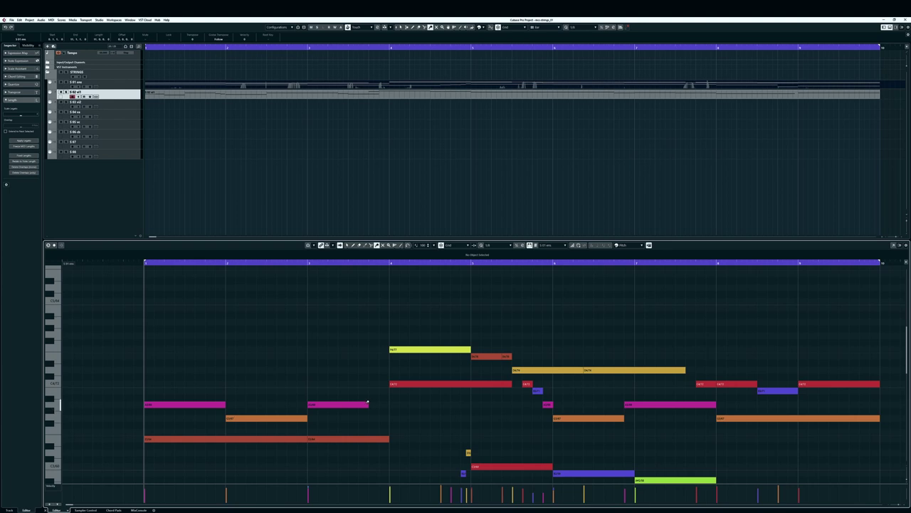
pyautogui.moveTo(367, 404); pyautogui.dragTo(423, 407)
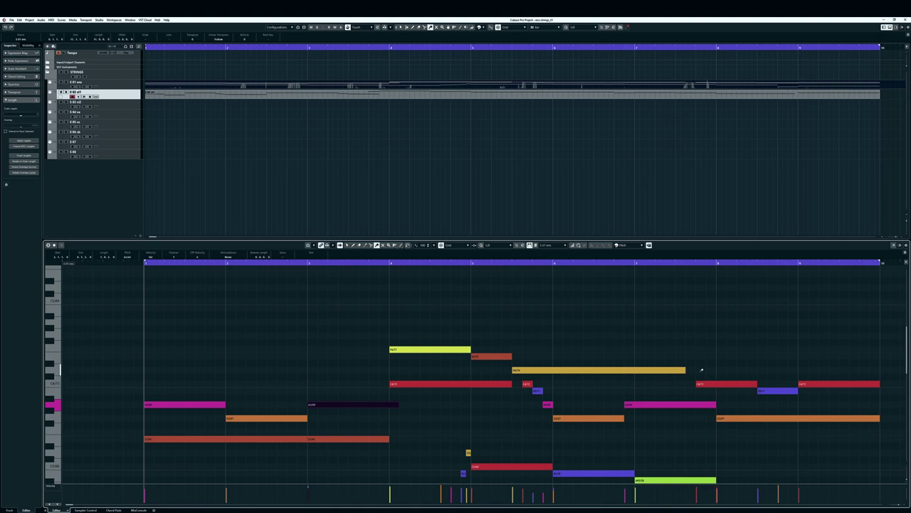
pyautogui.moveTo(685, 369); pyautogui.dragTo(559, 385)
# - Cut the second-voice notes from the ens part across bars 1 to 9 and paste them onto track S 03 vl2
pyautogui.hscroll(2, 763, 389)
pyautogui.moveTo(337, 331); pyautogui.dragTo(259, 368)
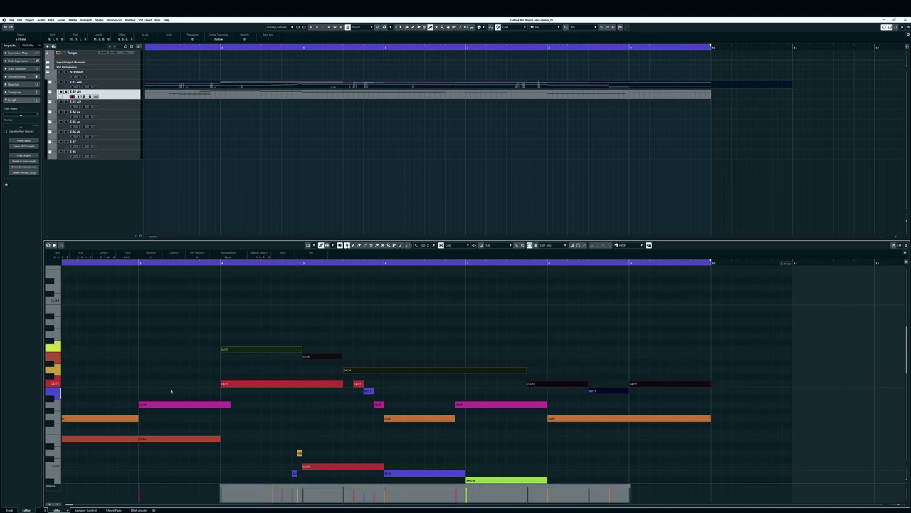
pyautogui.moveTo(181, 417); pyautogui.dragTo(182, 418)
pyautogui.hscroll(1, 168, 418)
pyautogui.hscroll(-3, 171, 420)
pyautogui.moveTo(190, 386); pyautogui.dragTo(287, 417)
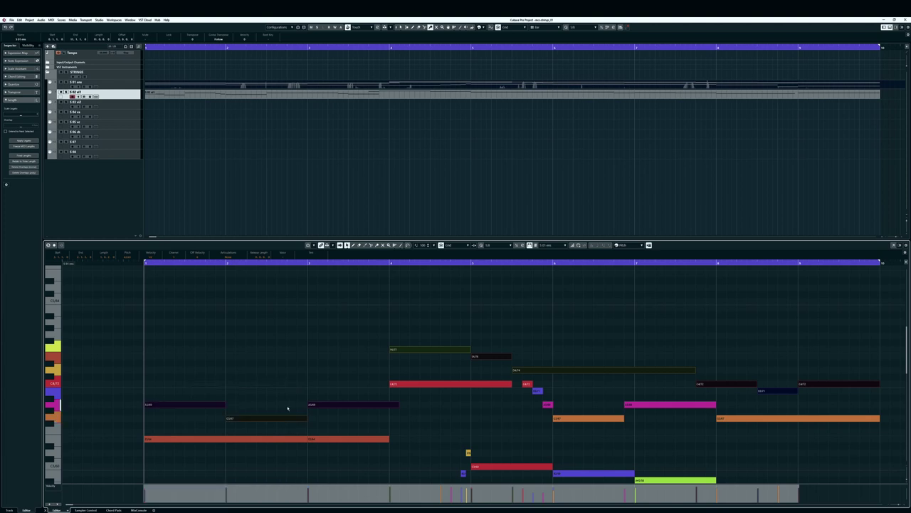
pyautogui.press('Delete')
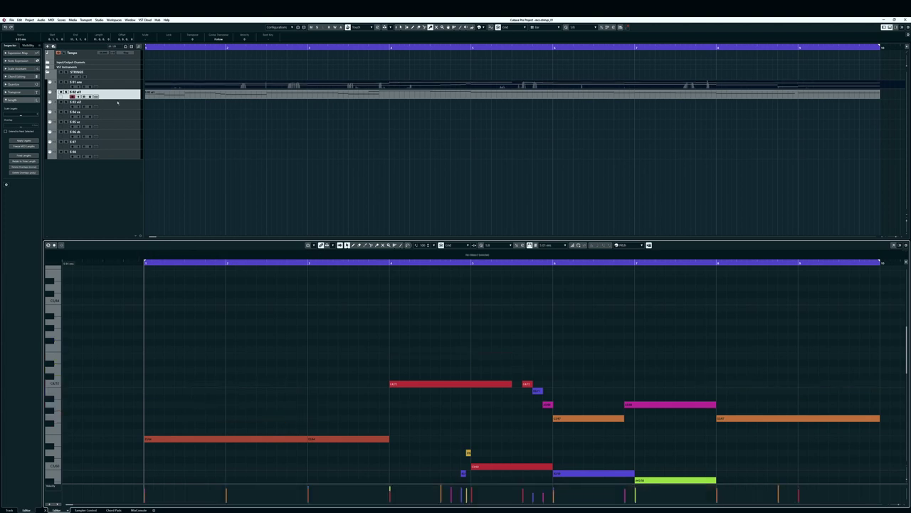
pyautogui.click(118, 101)
# - Trim the bar 3 note in the vl2 part to end at bar 4 and shorten the note before bar 9 slightly
pyautogui.click(404, 390)
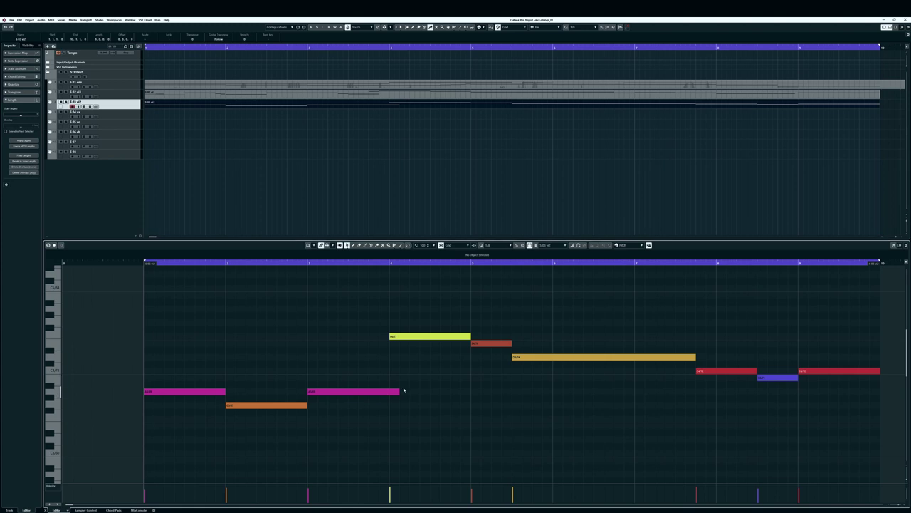
pyautogui.moveTo(396, 391); pyautogui.dragTo(390, 391)
pyautogui.hscroll(2, 614, 373)
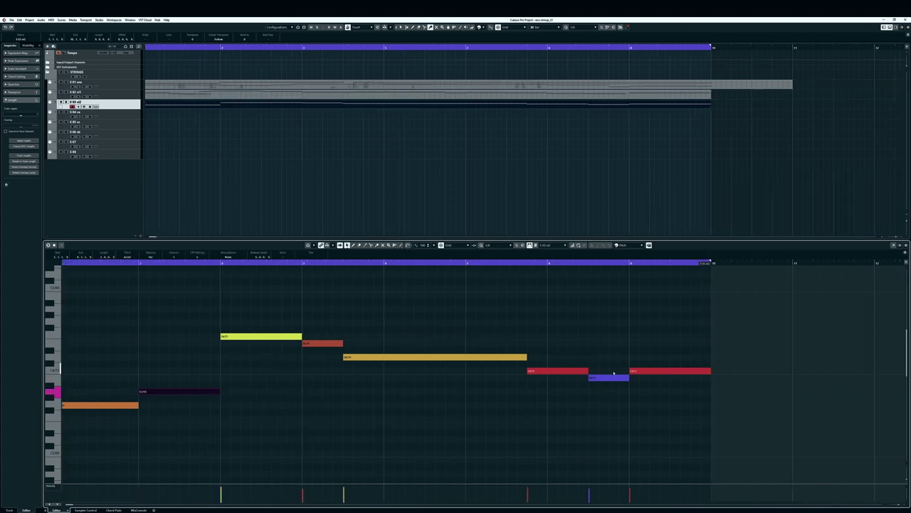
pyautogui.click(627, 381)
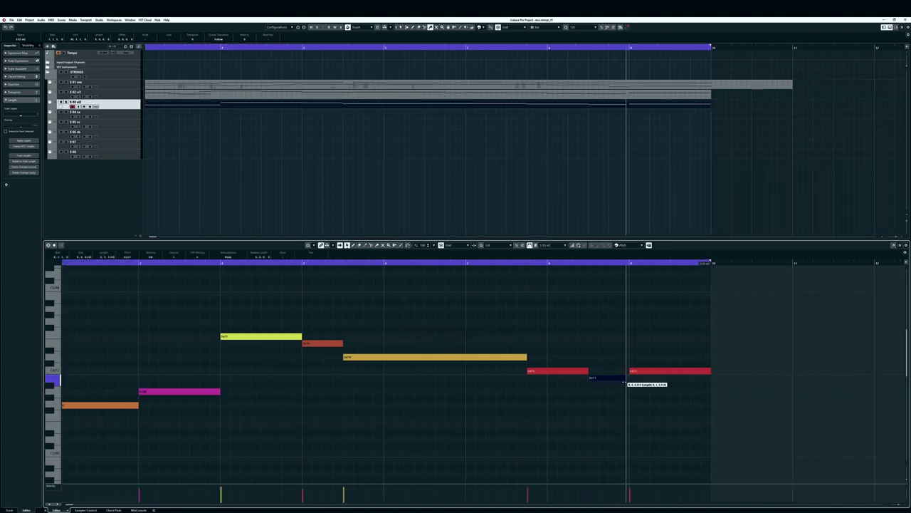
pyautogui.hscroll(3, 380, 381)
pyautogui.hscroll(-5, 379, 381)
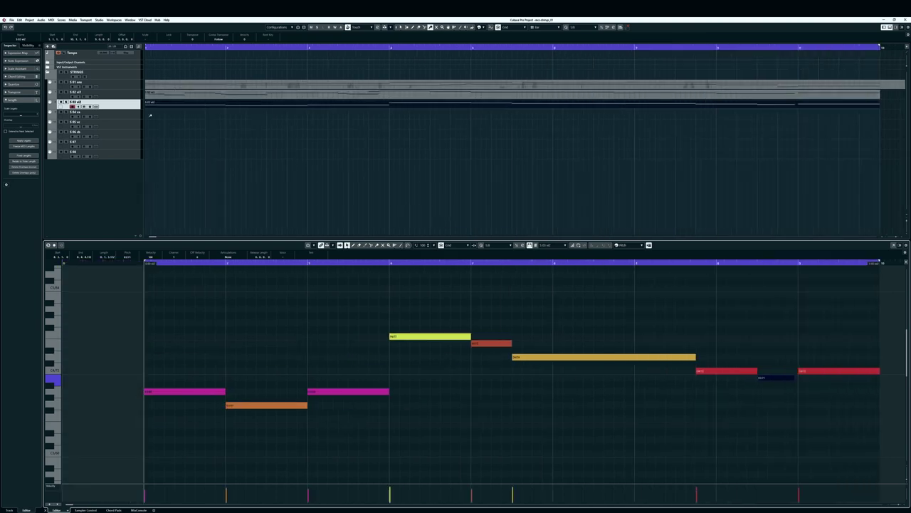
# - Glue the long opening notes in the ens part and make the long C4 and bar 7 notes end just before the following notes
pyautogui.click(163, 126)
pyautogui.click(173, 84)
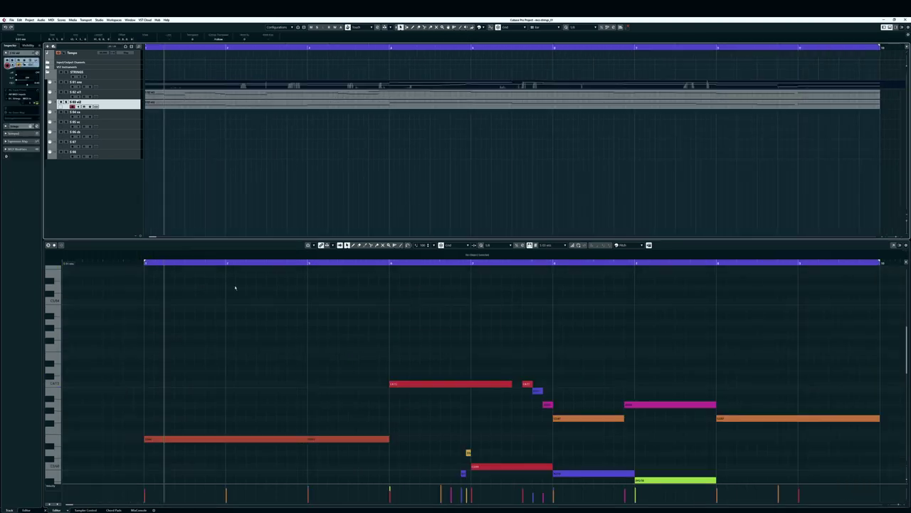
pyautogui.scroll(-3, 350, 405)
pyautogui.scroll(2, 232, 343)
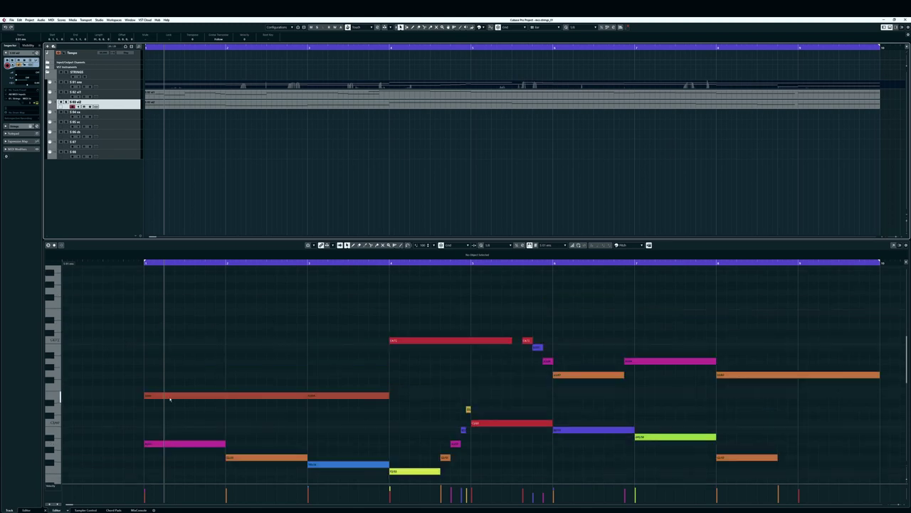
pyautogui.click(199, 395)
pyautogui.click(202, 393)
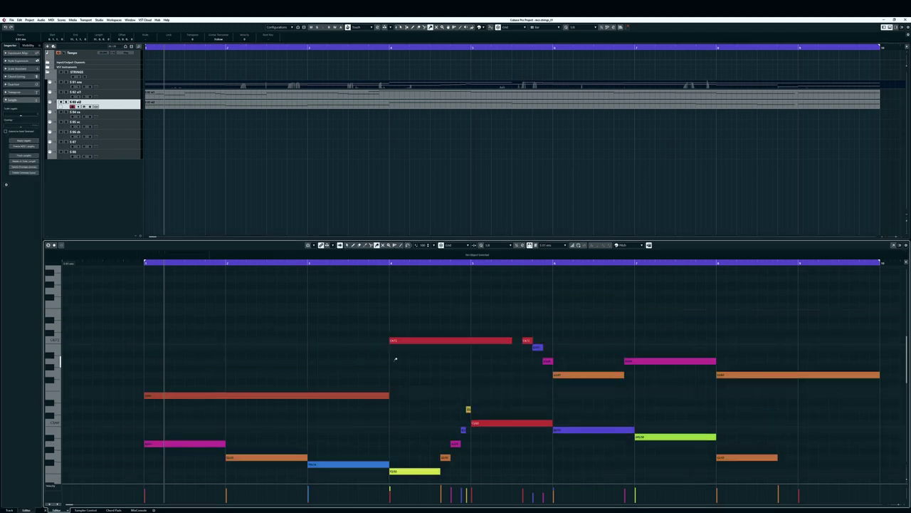
pyautogui.moveTo(512, 341); pyautogui.dragTo(521, 341)
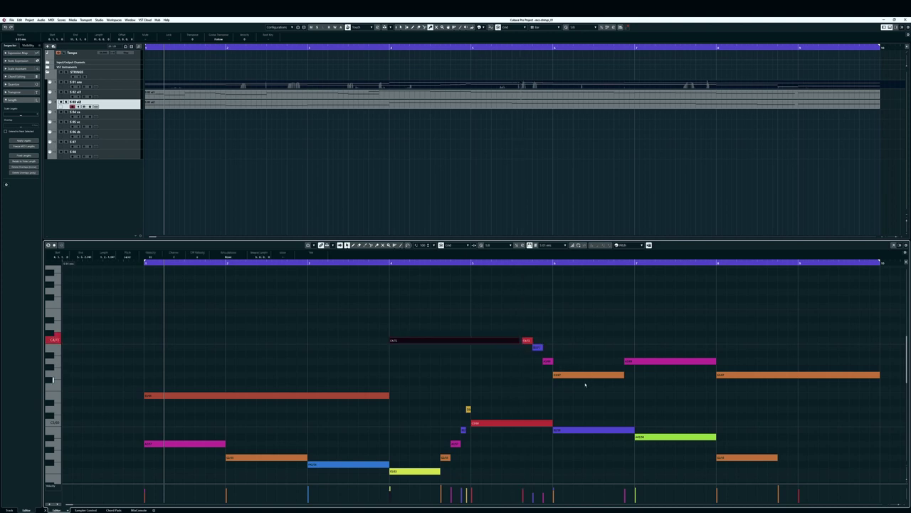
pyautogui.hscroll(2, 586, 384)
pyautogui.moveTo(548, 361); pyautogui.dragTo(543, 361)
# - Cut the upper-voice notes from the ens part onto track S 04 va and move the remaining ens part to track S 05 vc
pyautogui.moveTo(595, 397); pyautogui.dragTo(420, 408)
pyautogui.hscroll(-5, 255, 397)
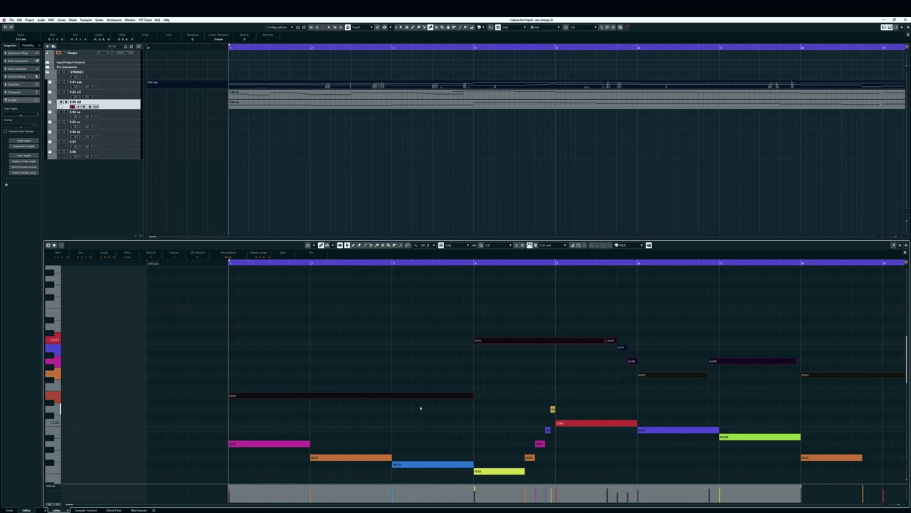
pyautogui.press('Delete')
pyautogui.click(129, 116)
pyautogui.moveTo(202, 86); pyautogui.dragTo(192, 130)
pyautogui.click(314, 429)
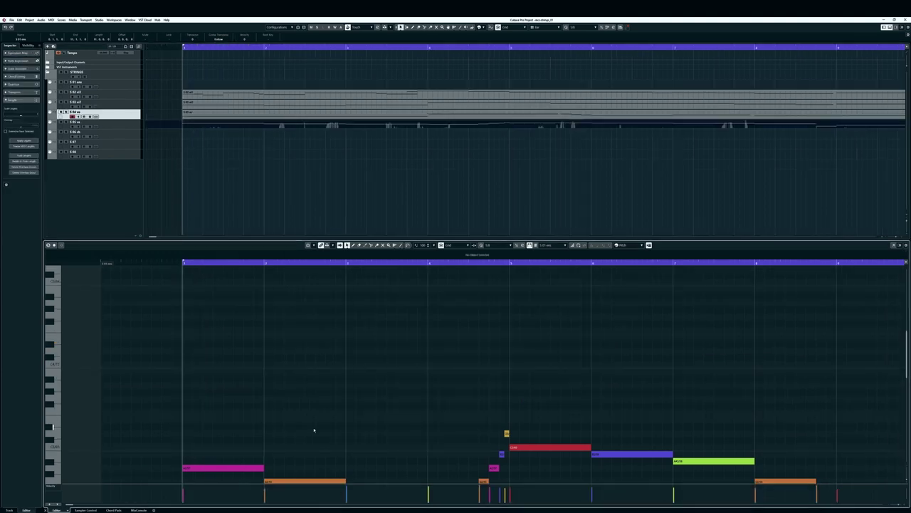
# - Shorten the bar 7 note in the cello part so it ends just before bar 8
pyautogui.scroll(-2, 312, 430)
pyautogui.press('g')
pyautogui.press('g')
pyautogui.press('g')
pyautogui.press('g')
pyautogui.press('h')
pyautogui.press('h')
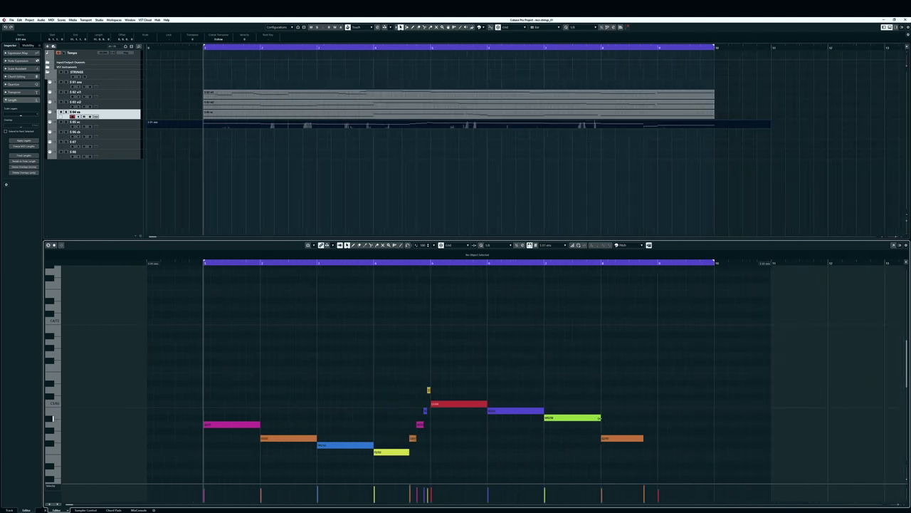
pyautogui.moveTo(599, 417); pyautogui.dragTo(598, 421)
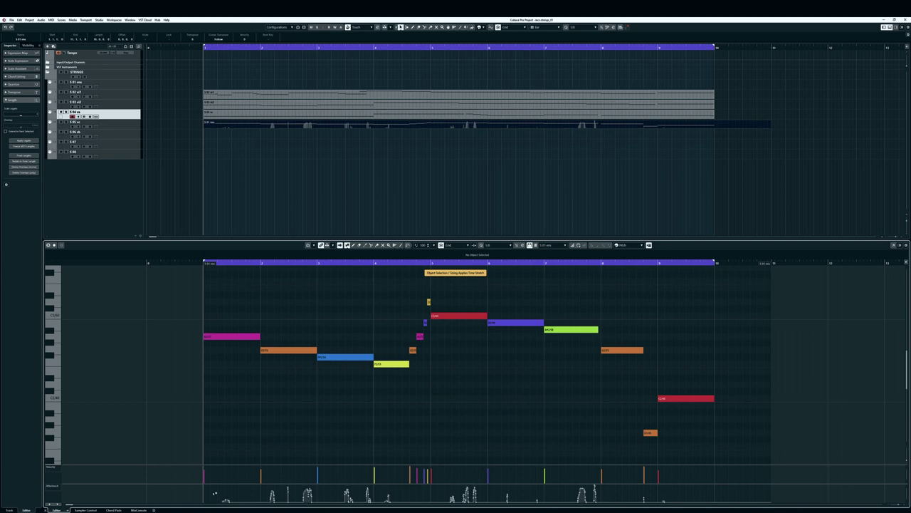
# - Delete all aftertouch data from the part on S 05 vc and close the lower editor
pyautogui.moveTo(211, 490)
pyautogui.mouseDown()
pyautogui.moveTo(655, 503)
pyautogui.moveTo(637, 506)
pyautogui.mouseUp()
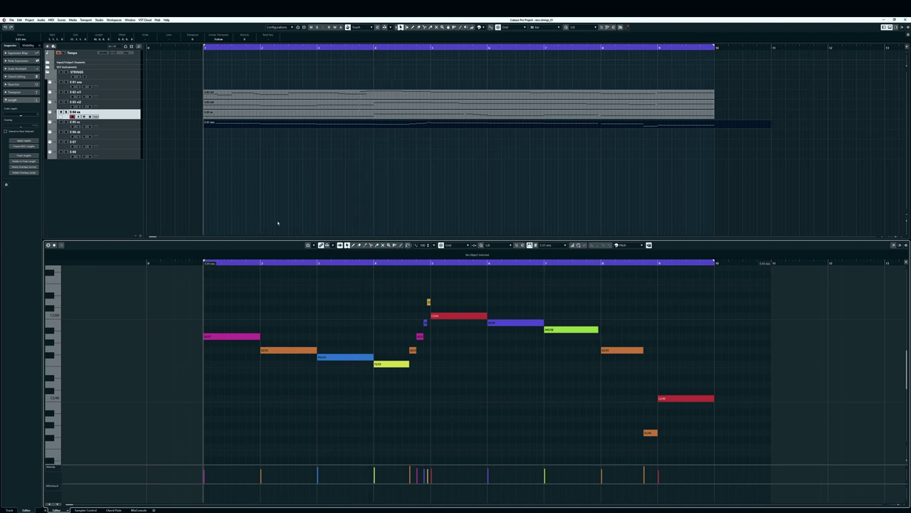
pyautogui.hotkey('alt', 'l')
pyautogui.hotkey('ctrl', 'e')
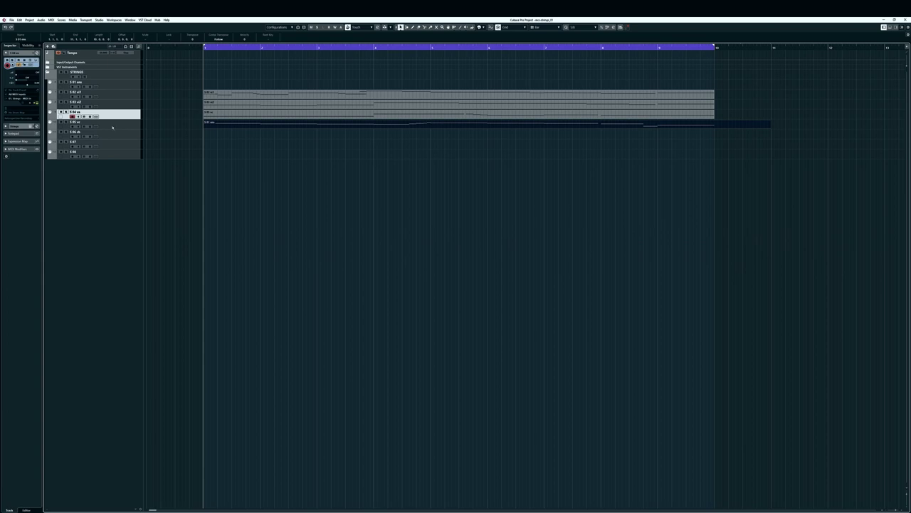
# - Bring up the Kontakt window and record a modulation pass onto track S 02 vl1, starting before bar 1 and covering the whole passage
pyautogui.click(128, 94)
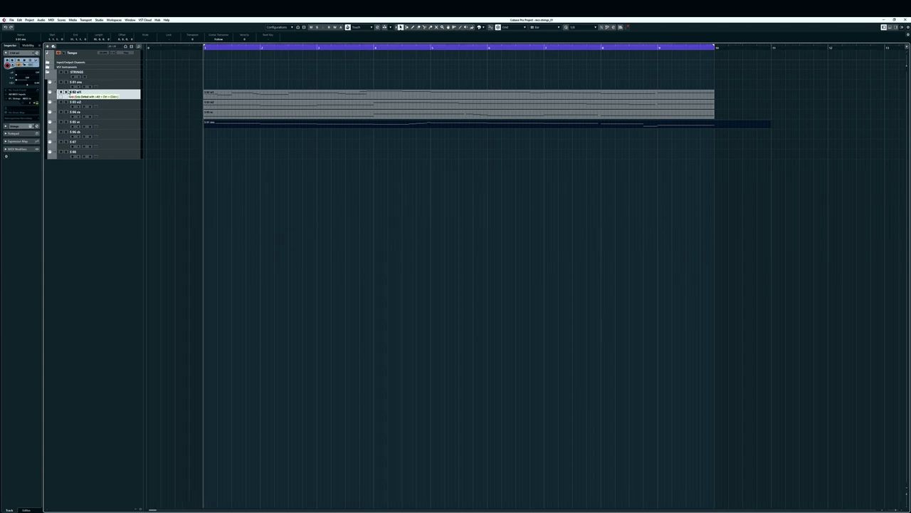
pyautogui.moveTo(327, 0); pyautogui.dragTo(522, 141)
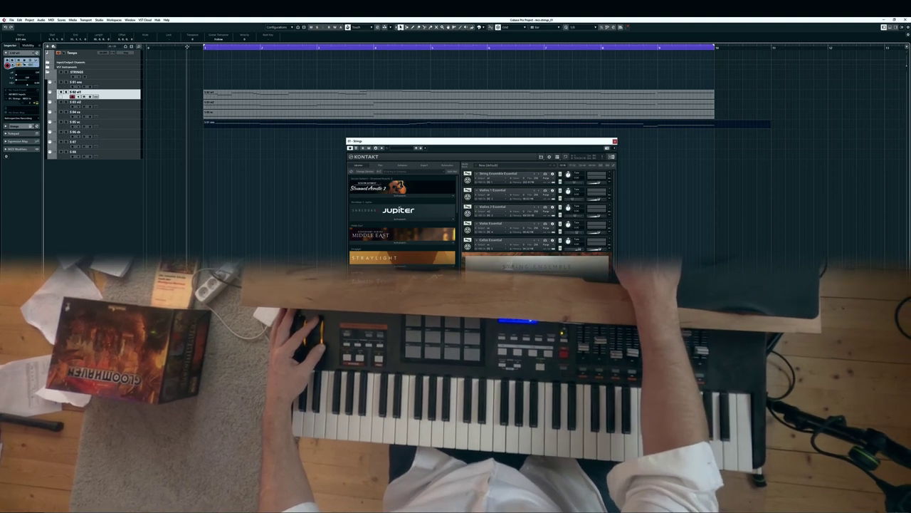
pyautogui.press('KP_Multiply')
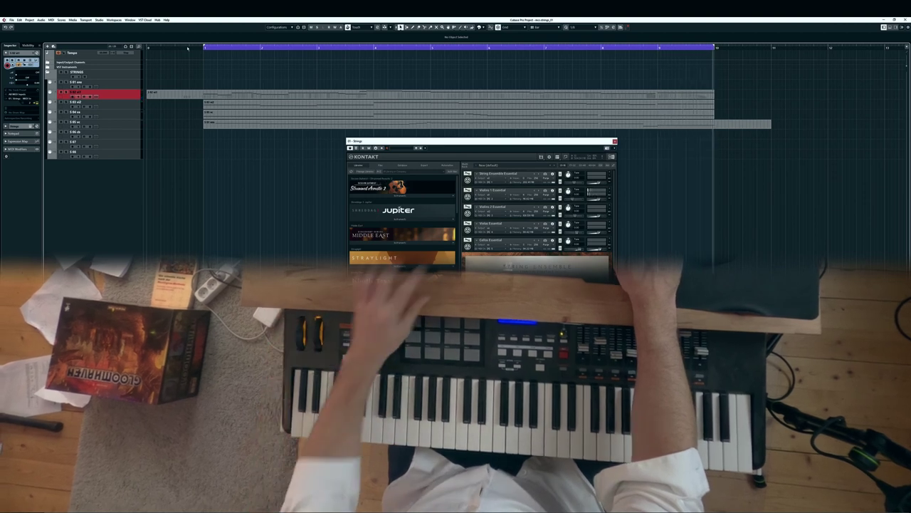
pyautogui.press('space')
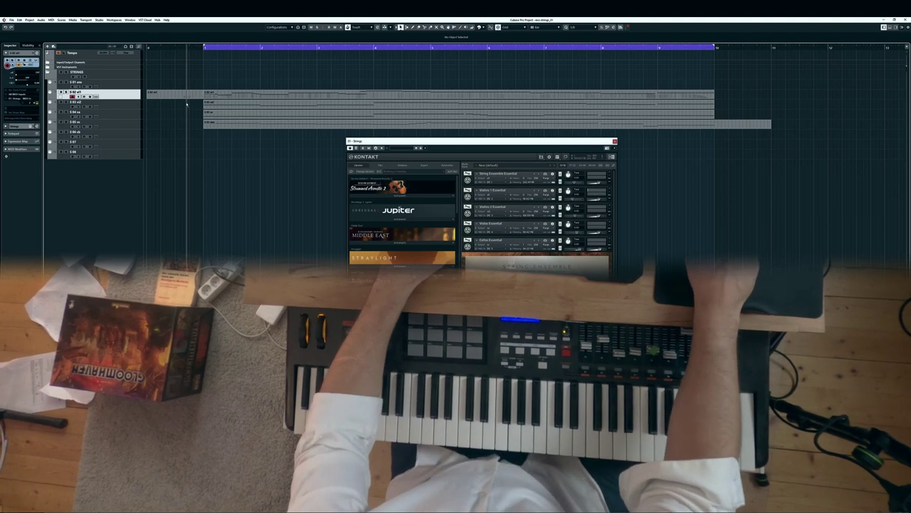
# - With the cycle off, glue the recorded modulation to the vl1 part, open it in the key editor and move Kontakt out of the way
pyautogui.click(186, 95)
pyautogui.press('/')
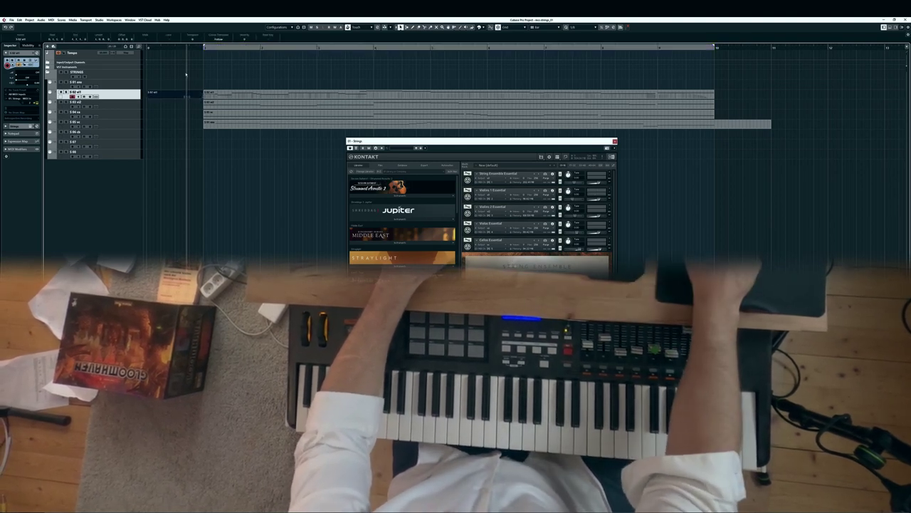
pyautogui.press('4')
pyautogui.click(188, 95)
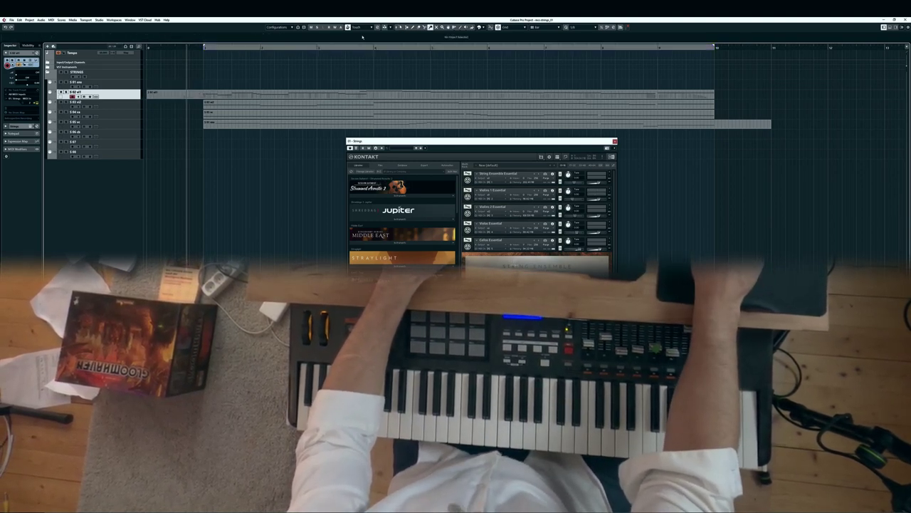
pyautogui.click(378, 97)
pyautogui.doubleClick(378, 98)
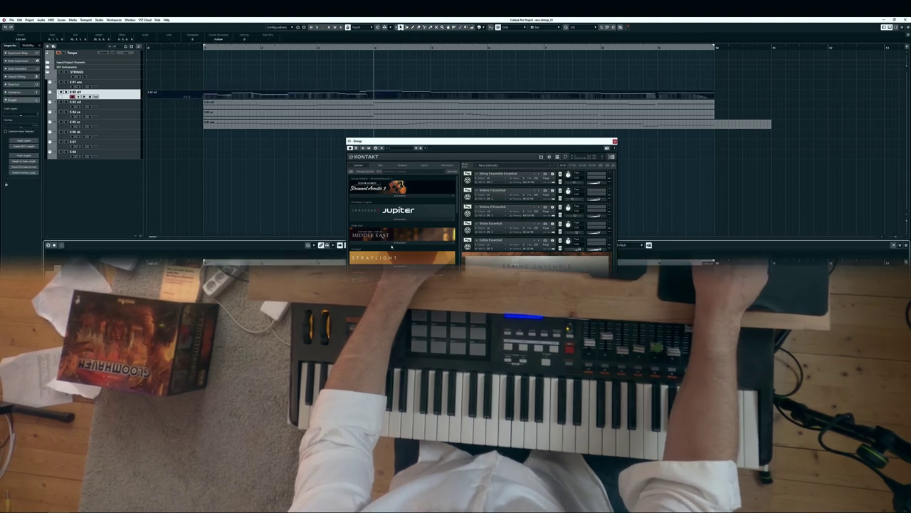
pyautogui.moveTo(481, 141); pyautogui.dragTo(404, 1)
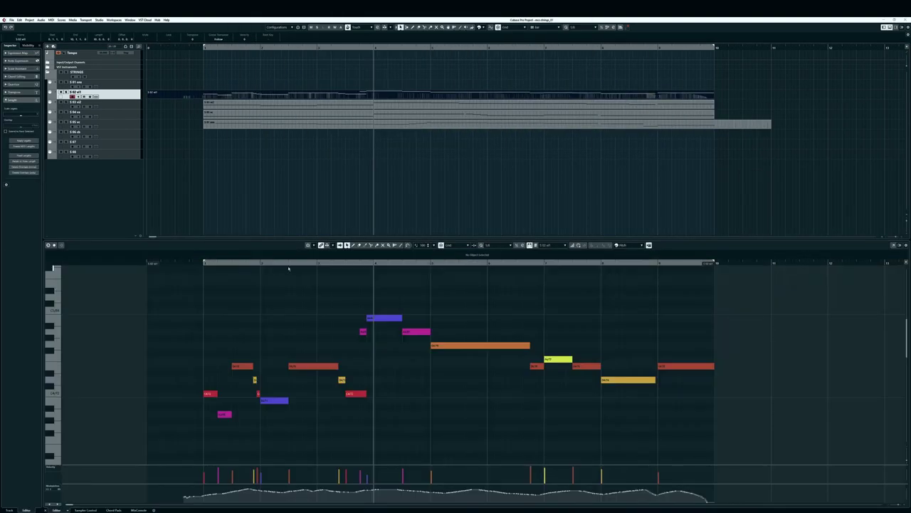
# - Split the B3 note at bar 2 of the vl1 part in half and lower its second half to G3
pyautogui.click(289, 267)
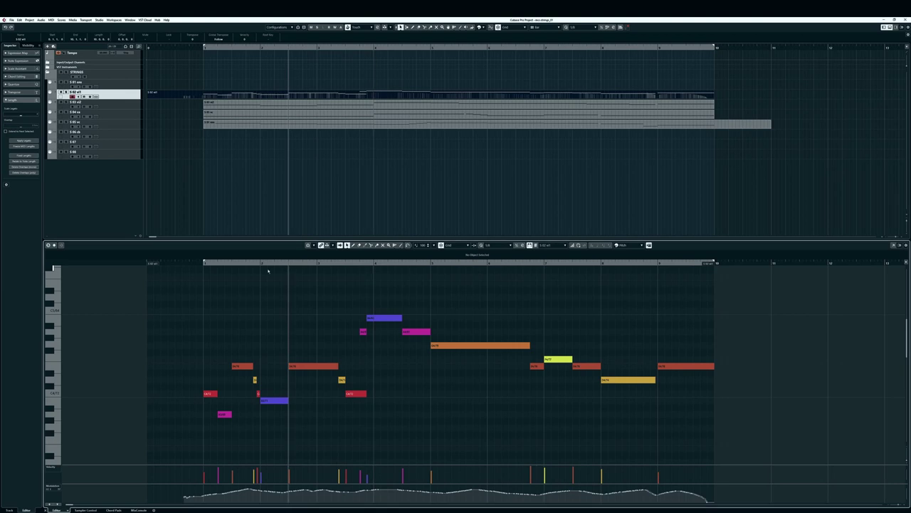
pyautogui.press('h')
pyautogui.press('h')
pyautogui.press('h')
pyautogui.press('h')
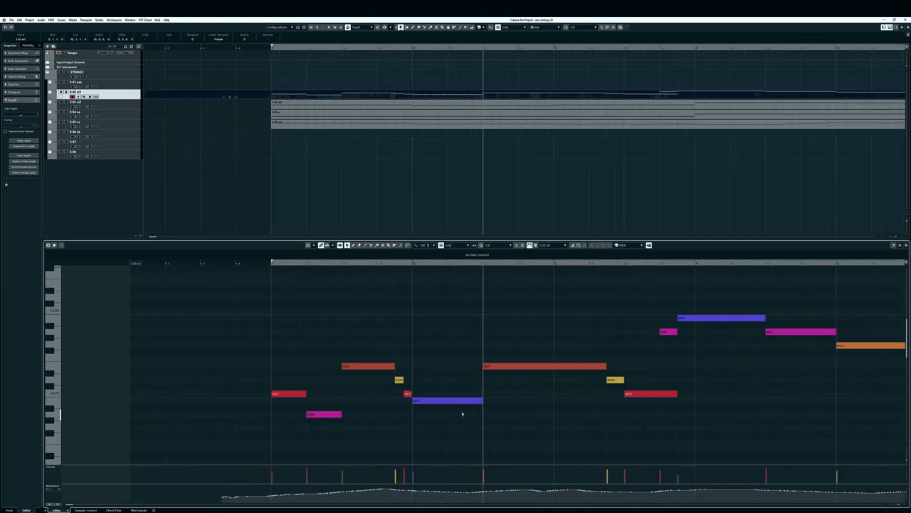
pyautogui.keyDown('alt'); pyautogui.click(448, 400); pyautogui.keyUp('alt')
pyautogui.moveTo(462, 401); pyautogui.dragTo(456, 428)
# - Turn the cycle back on, play back the edited vl1 passage from bar 2 and close the lower editor
pyautogui.click(420, 273)
pyautogui.press('/')
pyautogui.press('space')
pyautogui.press('space')
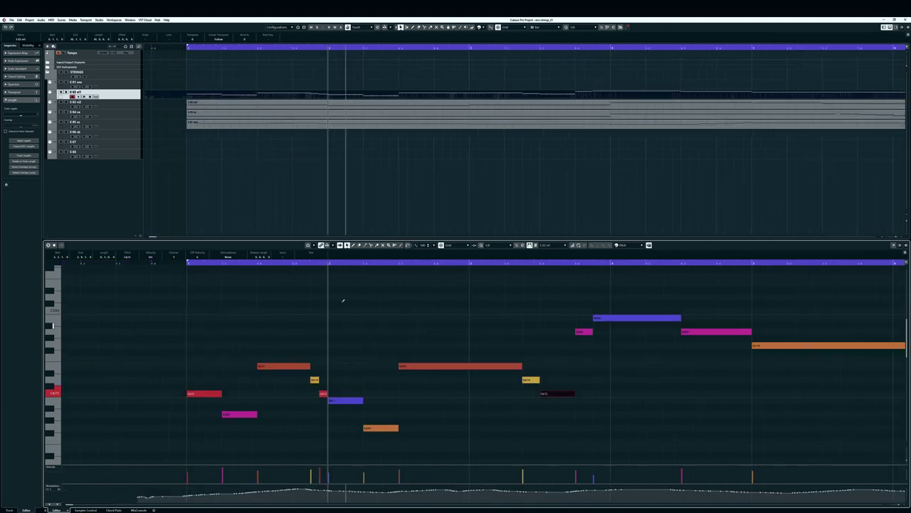
pyautogui.hotkey('ctrl', 'alt', 'e')
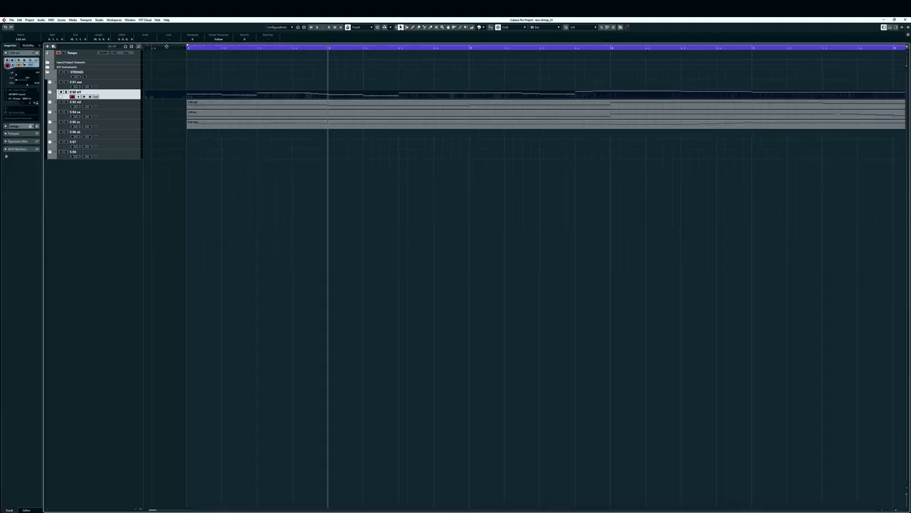
pyautogui.click(166, 46)
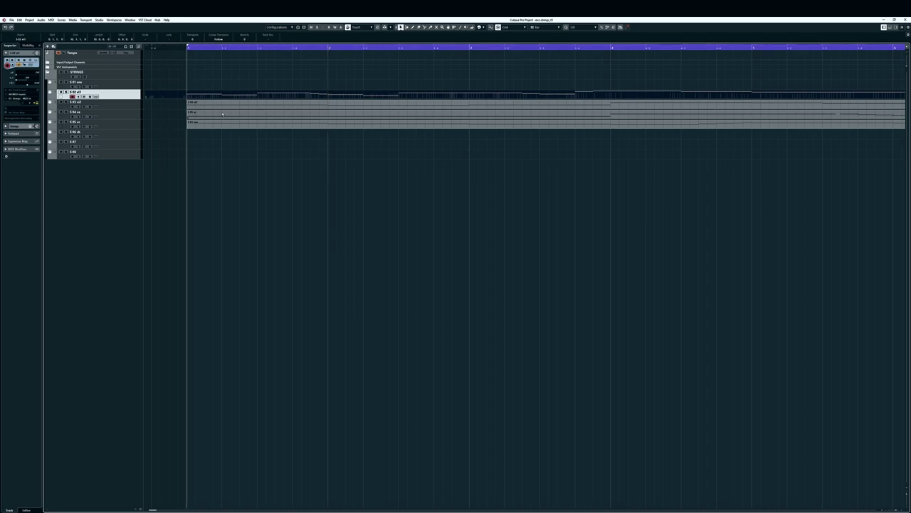
pyautogui.press('g')
pyautogui.press('g')
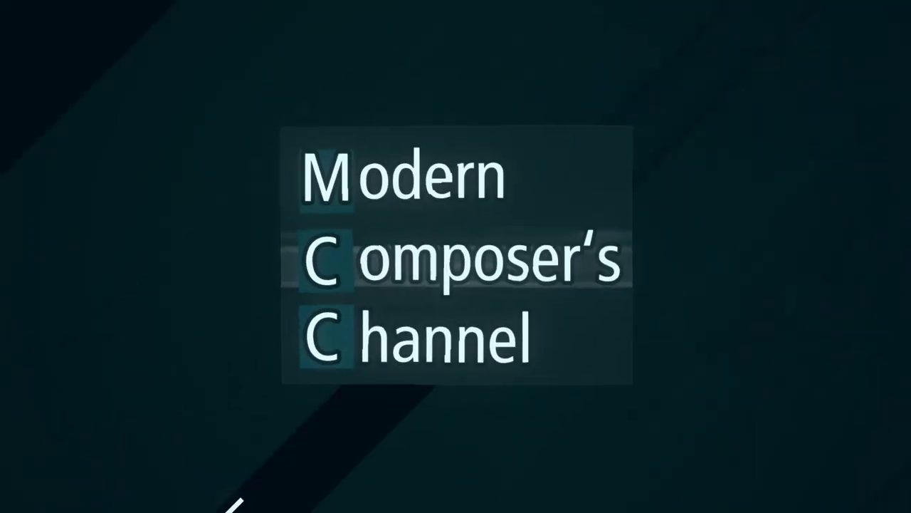
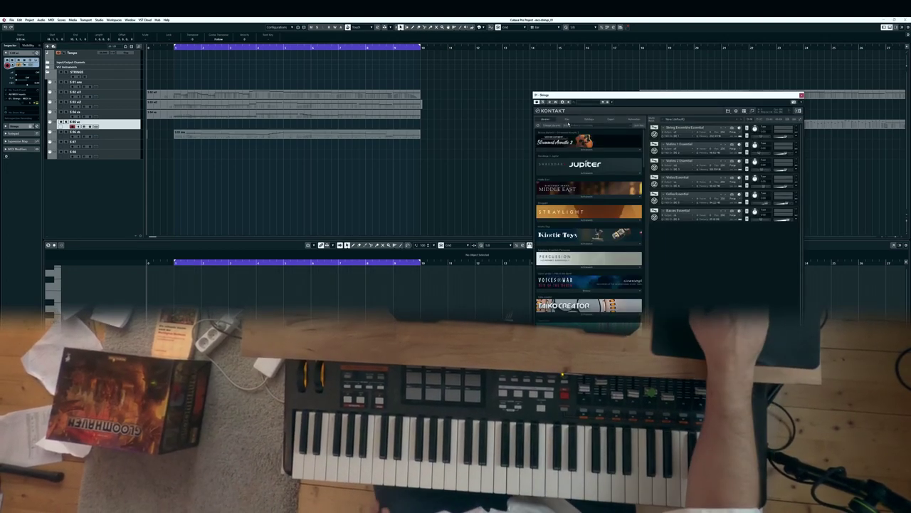
# - Open the Cellos Essential instrument in Kontakt and record a low articulation keyswitch before bar 1 on track S 05 vc
pyautogui.click(654, 201)
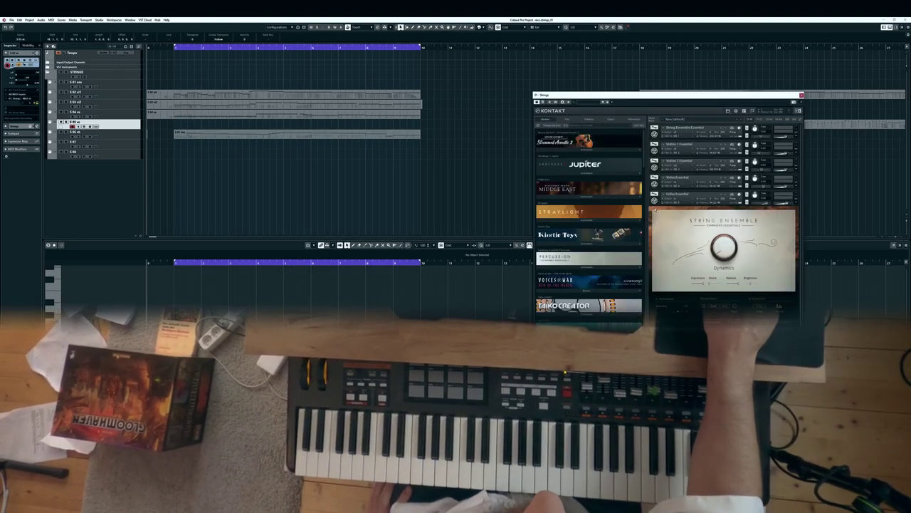
pyautogui.click(125, 125)
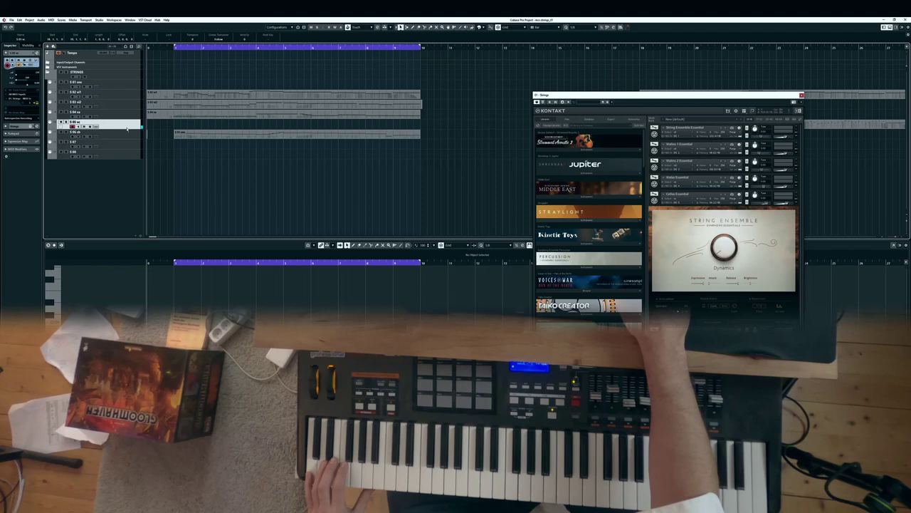
pyautogui.press('KP_Multiply')
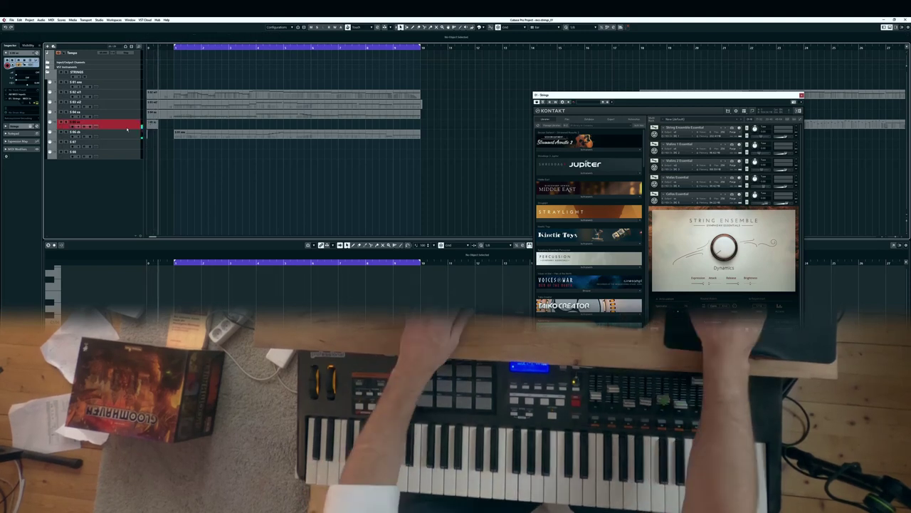
pyautogui.click(134, 119)
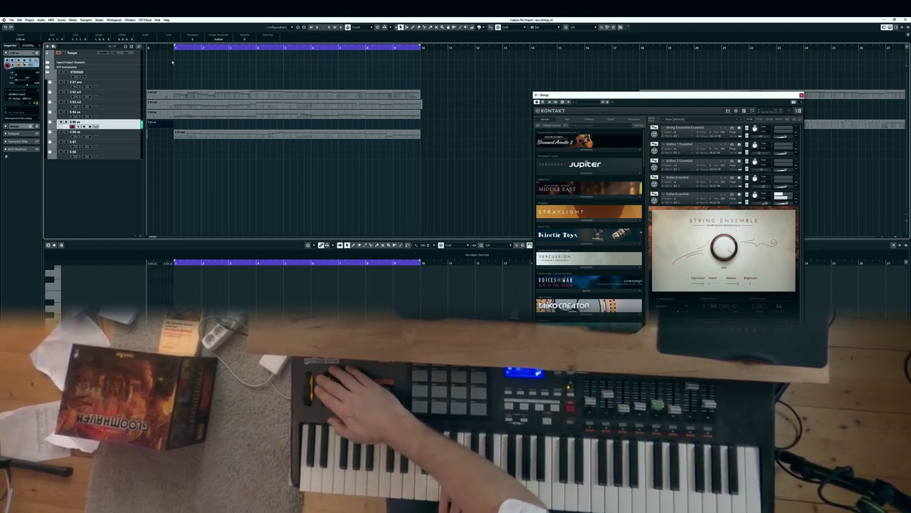
# - Record a line of short cello notes through bars 1 to 9 on S 05 vc and glue it to the part before bar 1
pyautogui.press('KP_Multiply')
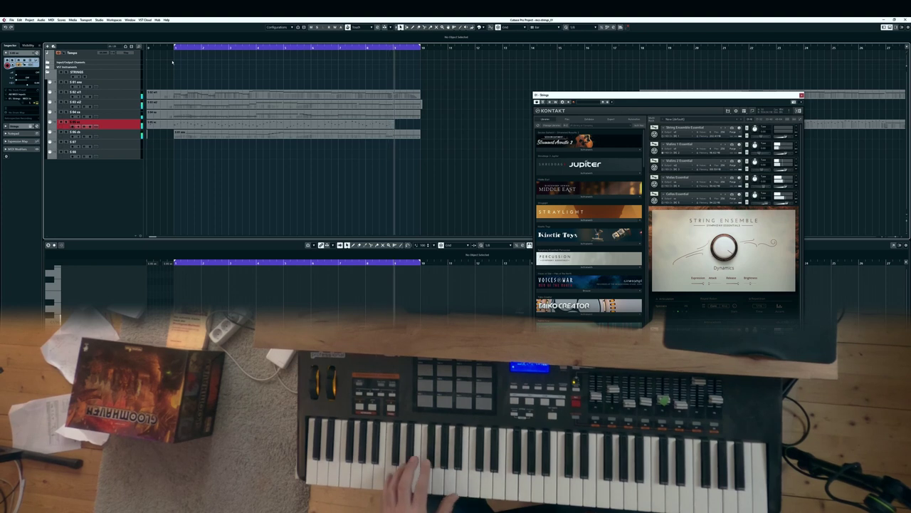
pyautogui.press('space')
pyautogui.press('4')
pyautogui.click(165, 123)
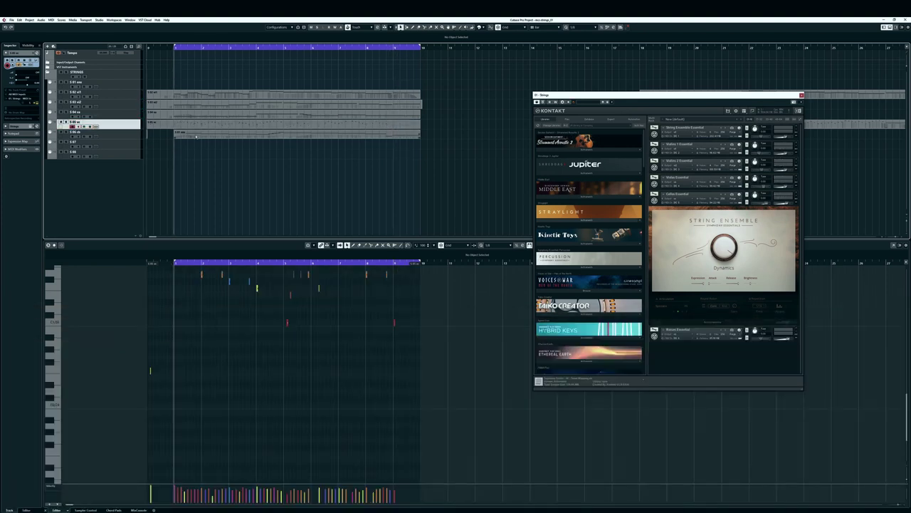
# - Select all notes in the glued S 05 vc part and quantize them
pyautogui.click(196, 124)
pyautogui.scroll(4, 223, 309)
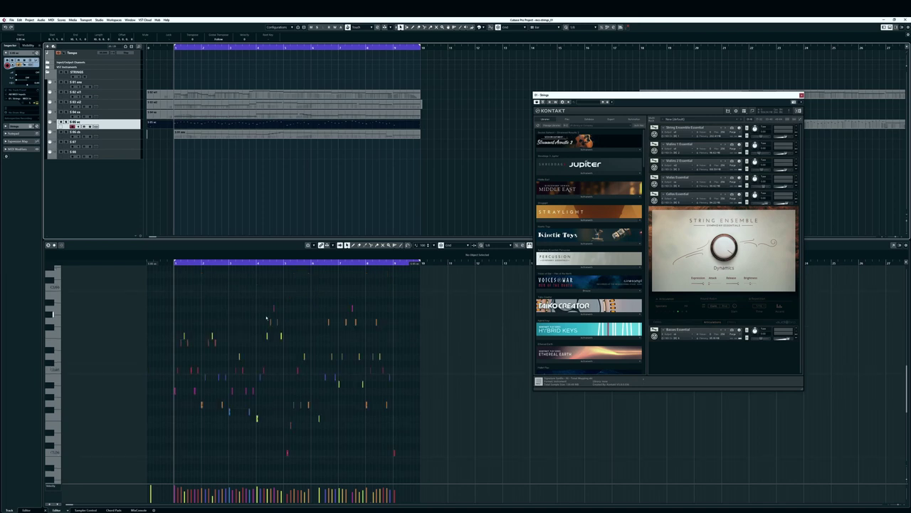
pyautogui.press('h')
pyautogui.press('h')
pyautogui.press('h')
pyautogui.press('h')
pyautogui.press('h')
pyautogui.press('h')
pyautogui.press('h')
pyautogui.press('h')
pyautogui.press('h')
pyautogui.press('h')
pyautogui.press('g')
pyautogui.press('g')
pyautogui.hotkey('ctrl', 'a')
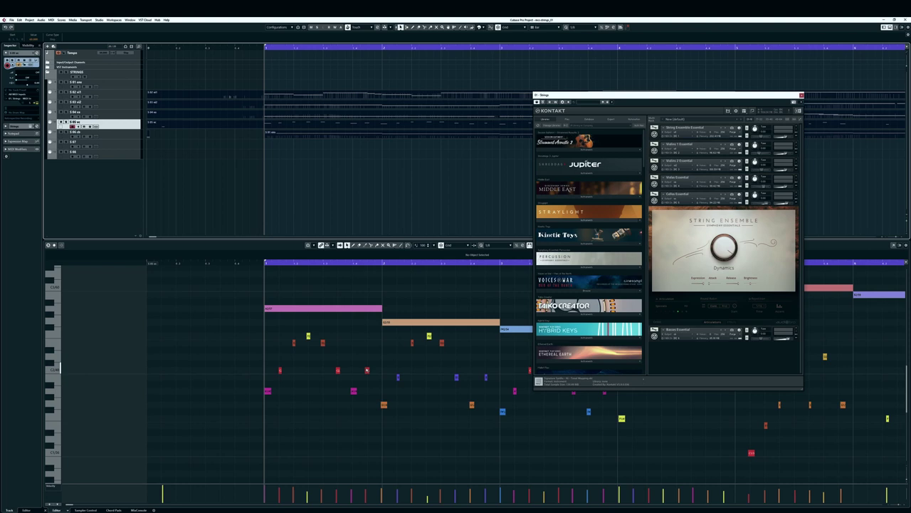
pyautogui.click(311, 157)
pyautogui.click(298, 124)
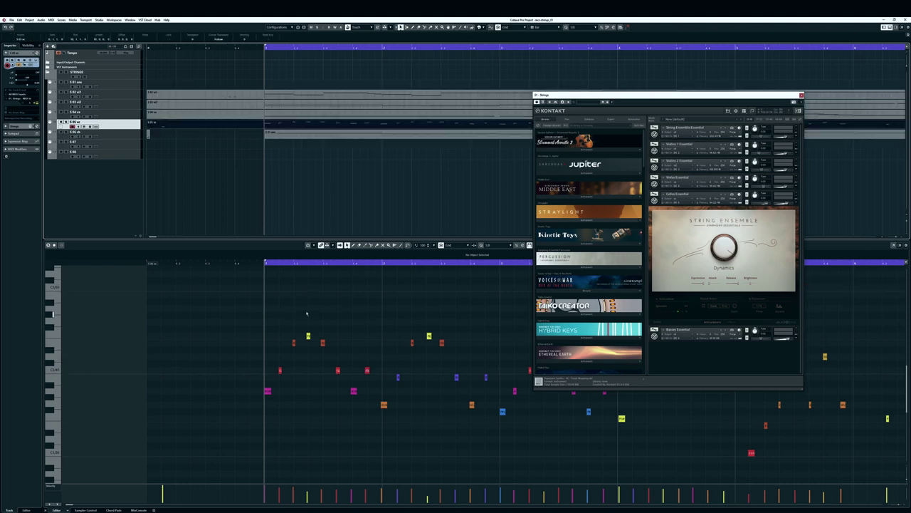
pyautogui.click(307, 314)
pyautogui.hotkey('ctrl', 'a')
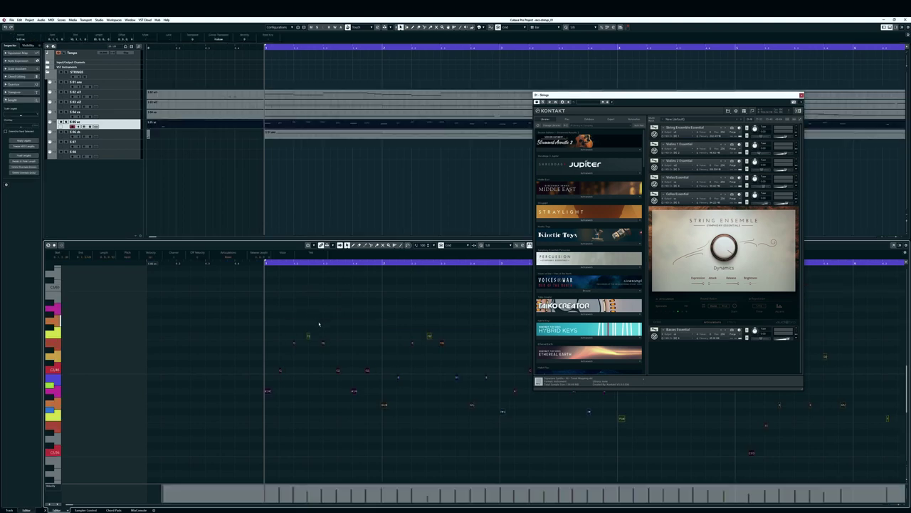
pyautogui.press('q')
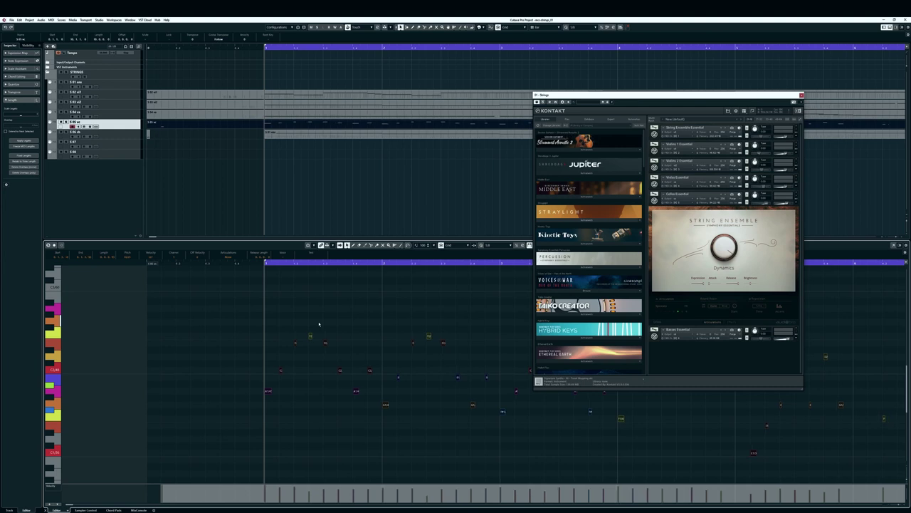
# - Play back the quantized cello line, enlarge the velocity lane and move the Kontakt window clear of the notes
pyautogui.press('space')
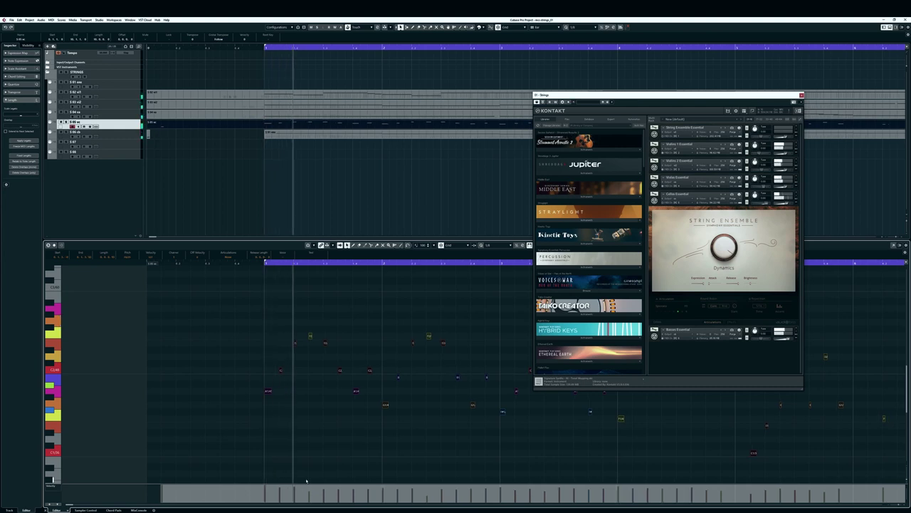
pyautogui.moveTo(320, 484); pyautogui.dragTo(323, 406)
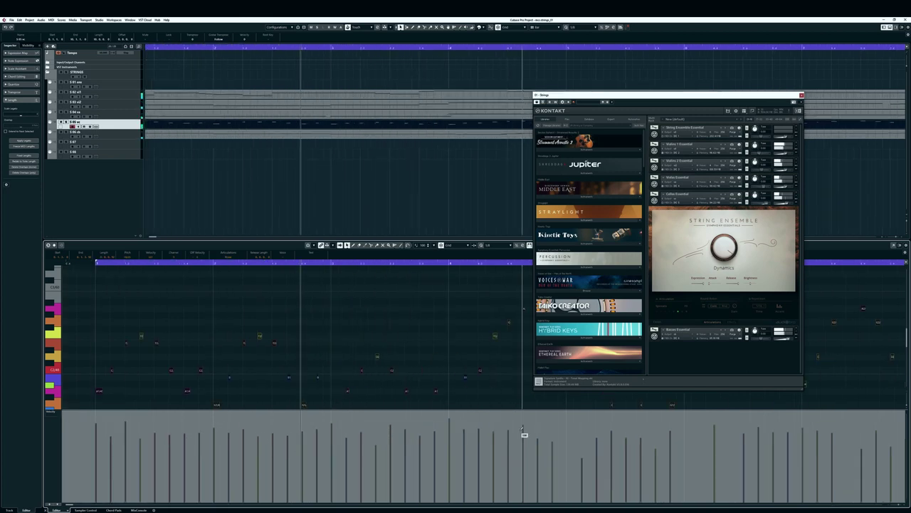
pyautogui.moveTo(622, 96); pyautogui.dragTo(700, 33)
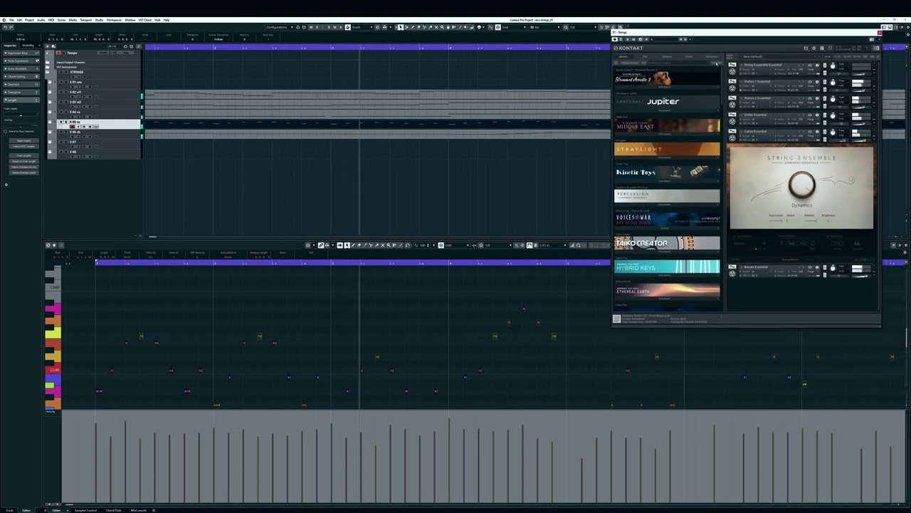
# - Play the cello line in a closer view and copy the low note just after bar 5 to bar 5's start, an octave higher
pyautogui.press('h')
pyautogui.press('h')
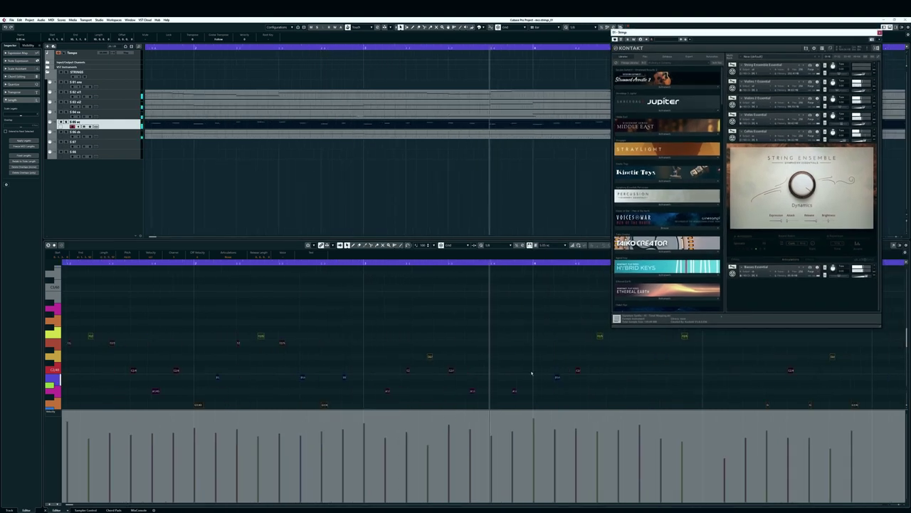
pyautogui.press('g')
pyautogui.press('g')
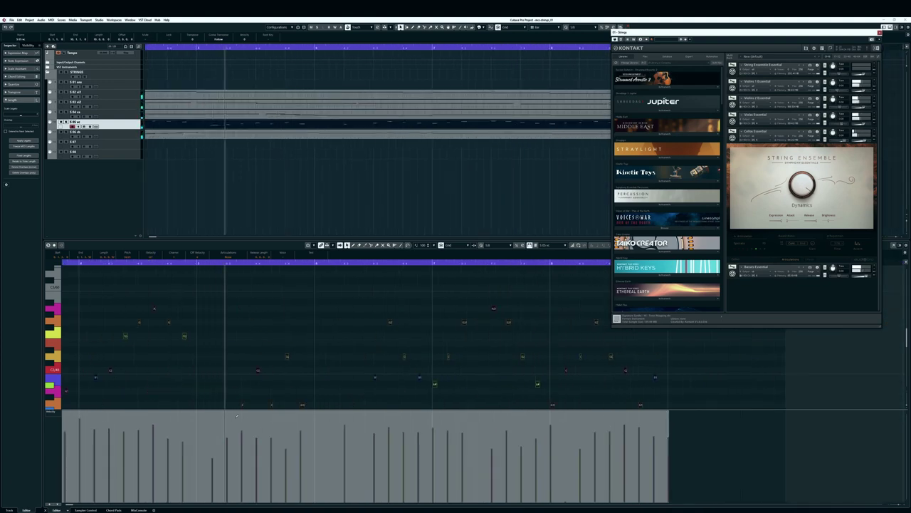
pyautogui.click(197, 365)
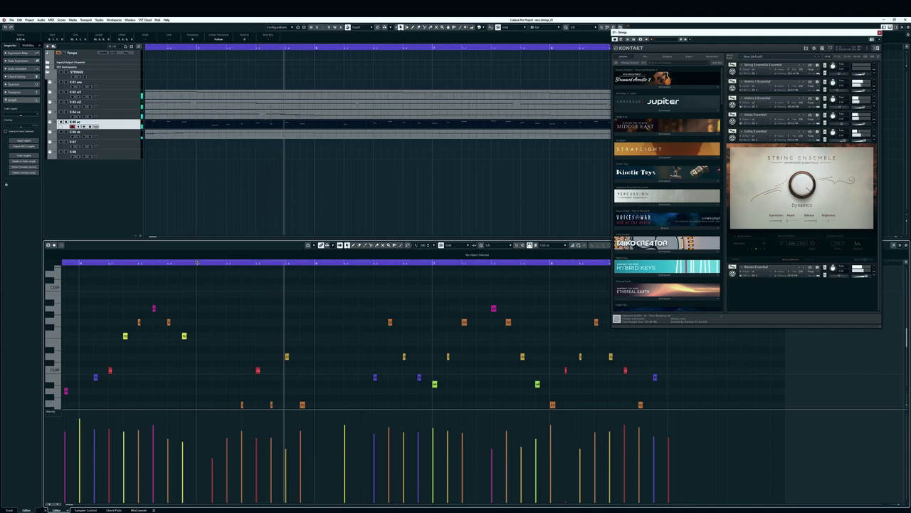
pyautogui.scroll(-4, 197, 365)
pyautogui.moveTo(214, 368); pyautogui.dragTo(203, 287)
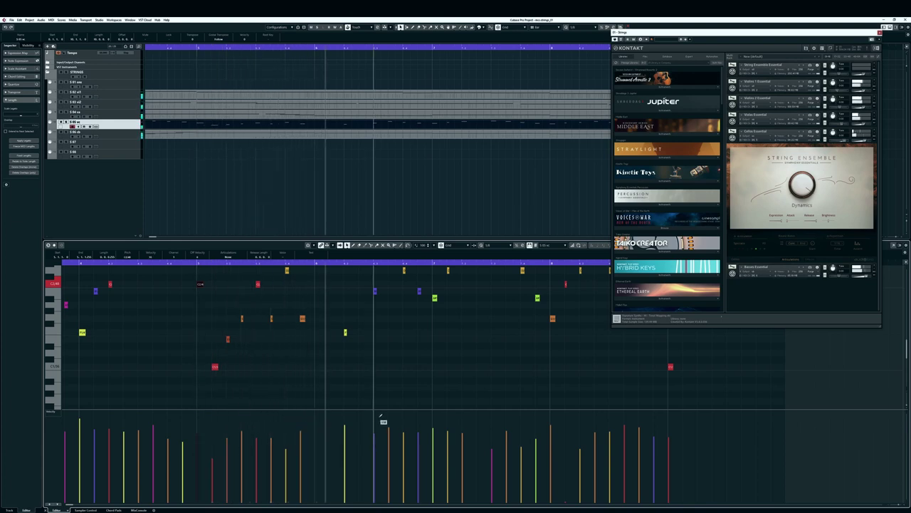
# - Delete the stray low note in bar 6 and play back that passage
pyautogui.scroll(2, 373, 367)
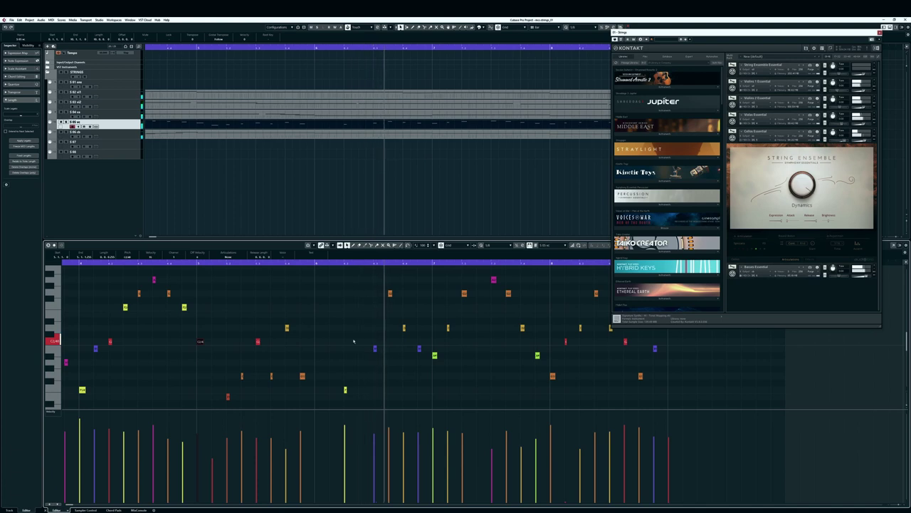
pyautogui.click(345, 390)
pyautogui.press('Delete')
pyautogui.press('space')
pyautogui.click(314, 263)
pyautogui.click(388, 264)
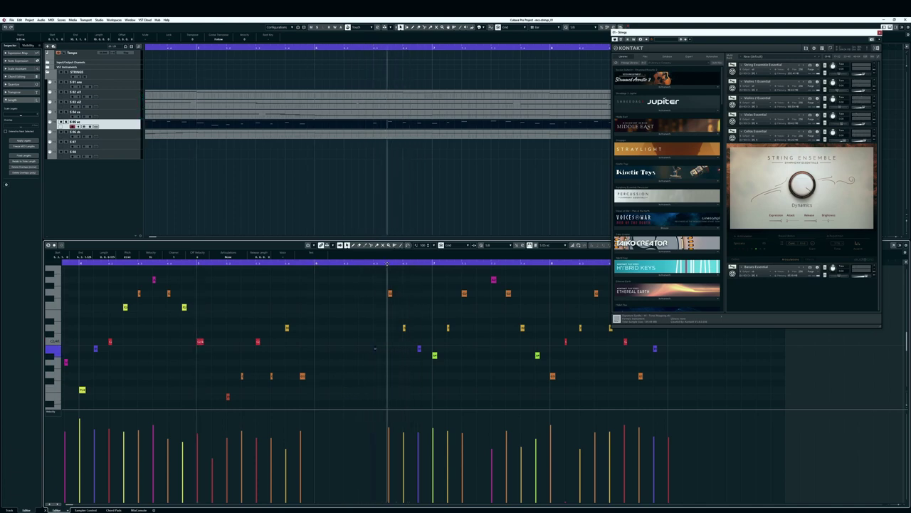
pyautogui.press('space')
pyautogui.press('space')
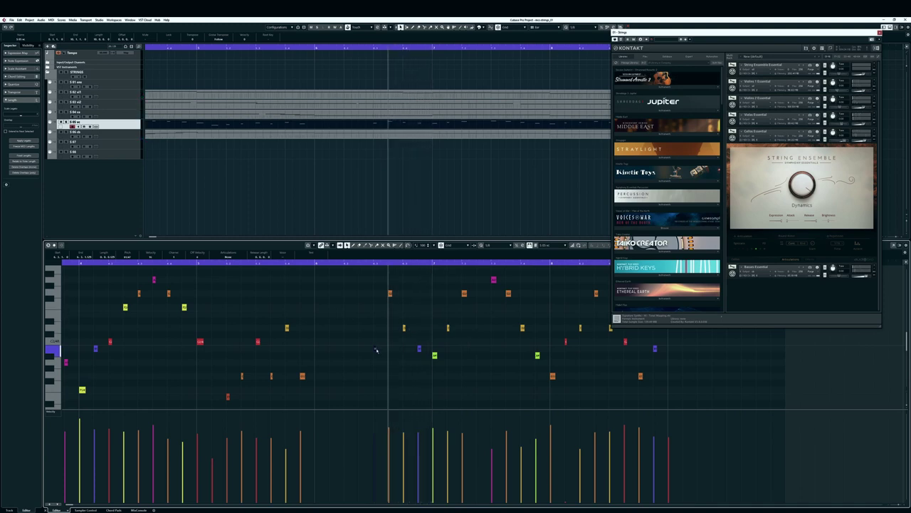
# - Fill the gap in the first half of bar 6 with copied short notes at varied pitches and play back from bar 6
pyautogui.click(316, 369)
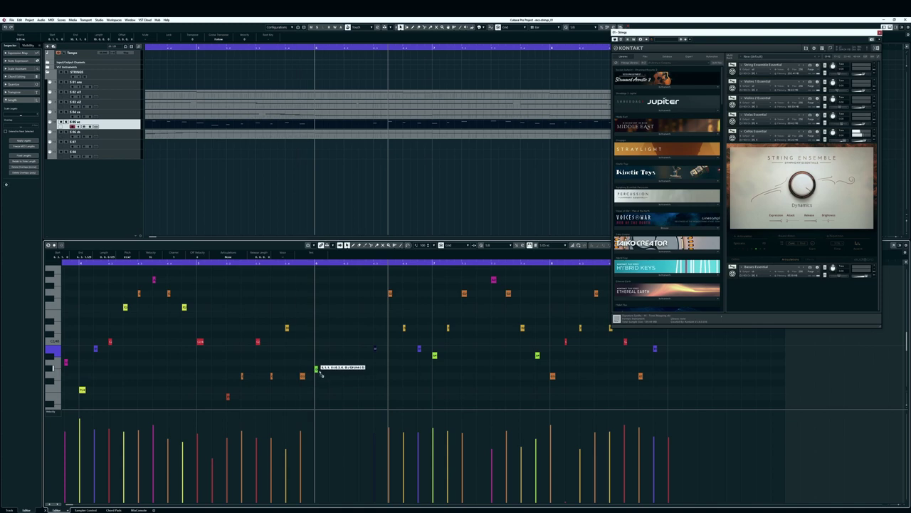
pyautogui.moveTo(323, 328); pyautogui.dragTo(322, 328)
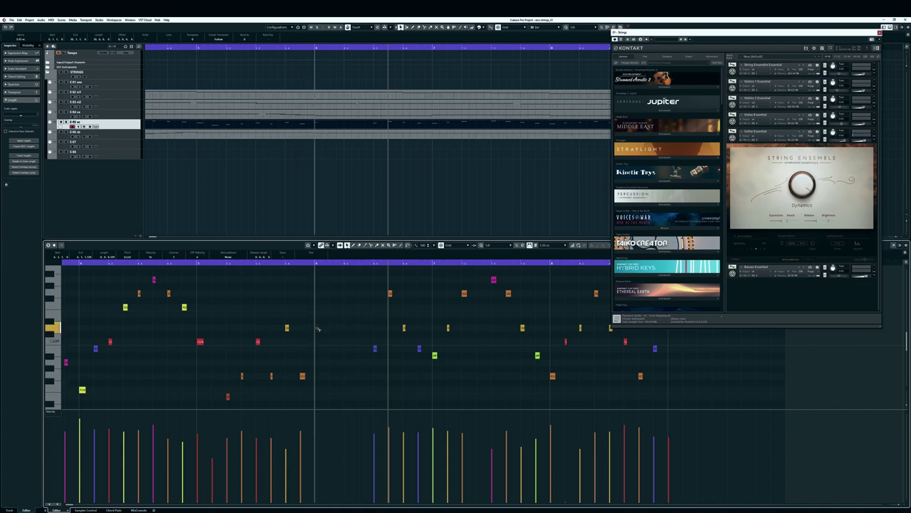
pyautogui.moveTo(335, 329); pyautogui.dragTo(365, 305)
pyautogui.press('Delete')
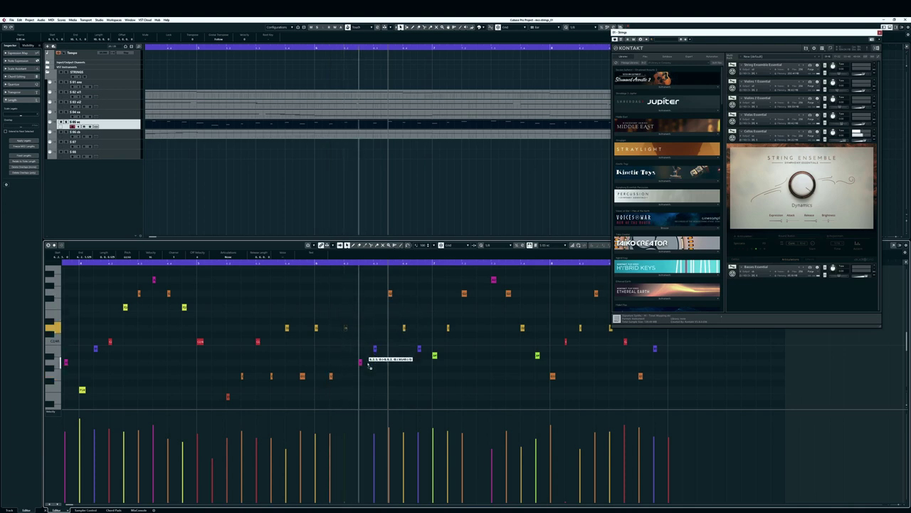
pyautogui.moveTo(366, 353); pyautogui.dragTo(379, 316)
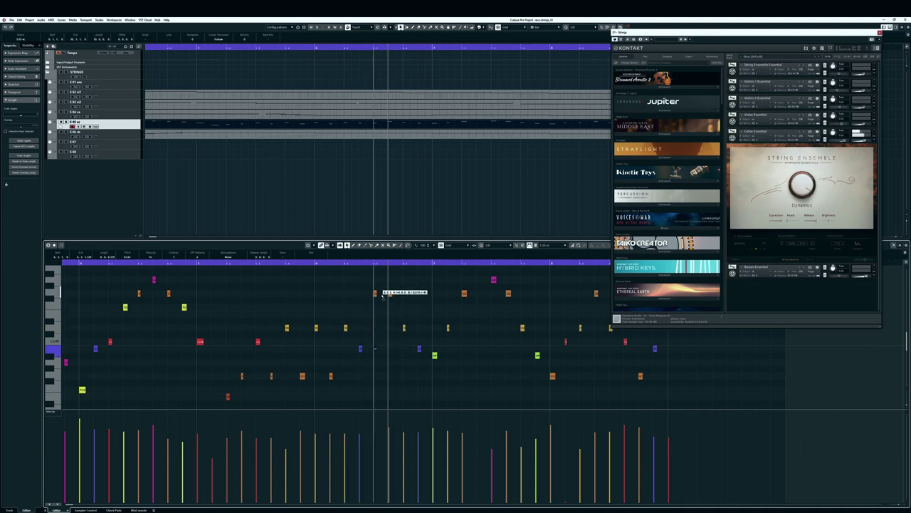
pyautogui.moveTo(383, 329); pyautogui.dragTo(382, 329)
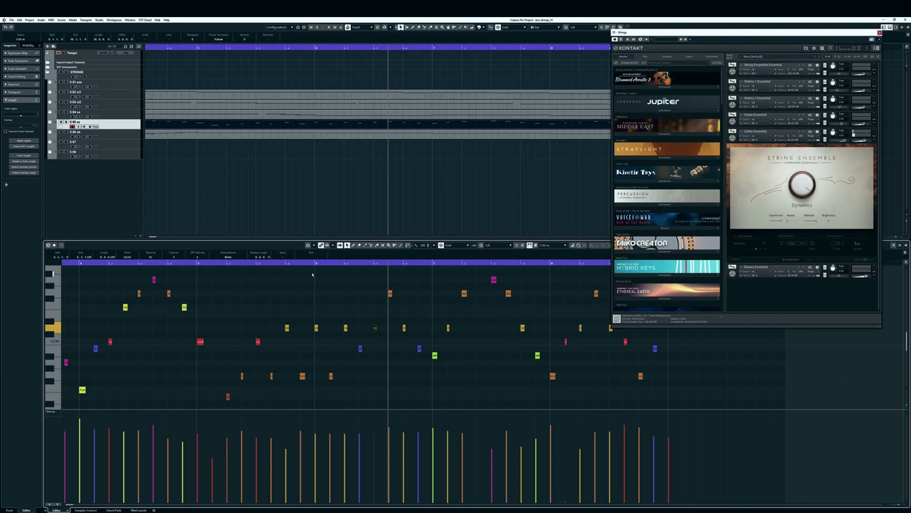
pyautogui.click(315, 262)
pyautogui.press('space')
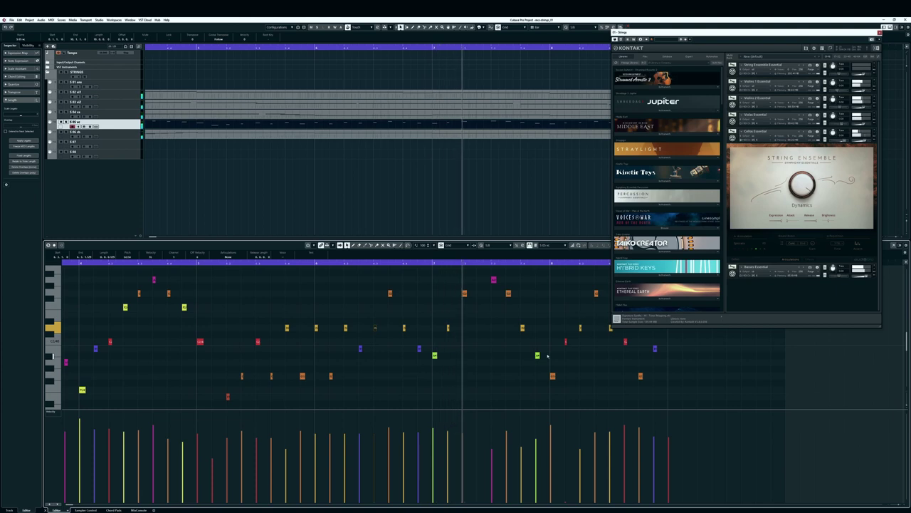
pyautogui.scroll(1, 498, 334)
pyautogui.press('space')
# - Copy a note into the rhythmic gap in bar 7, just above its highest note, and play back the line
pyautogui.moveTo(464, 326); pyautogui.dragTo(487, 302)
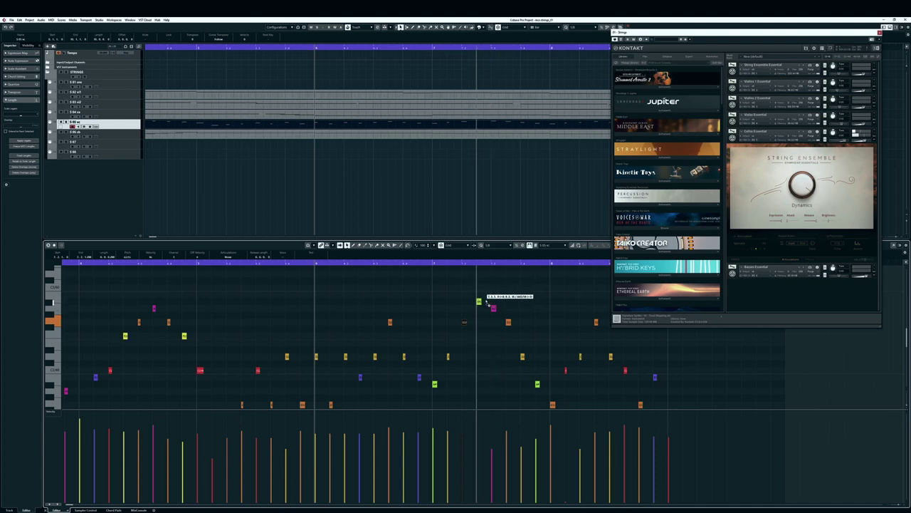
pyautogui.press('Escape')
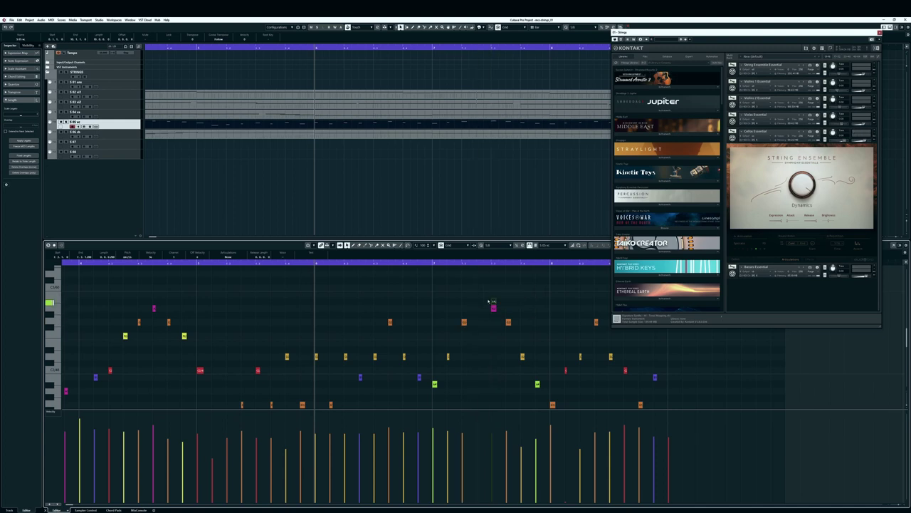
pyautogui.moveTo(494, 303); pyautogui.dragTo(482, 302)
pyautogui.press('space')
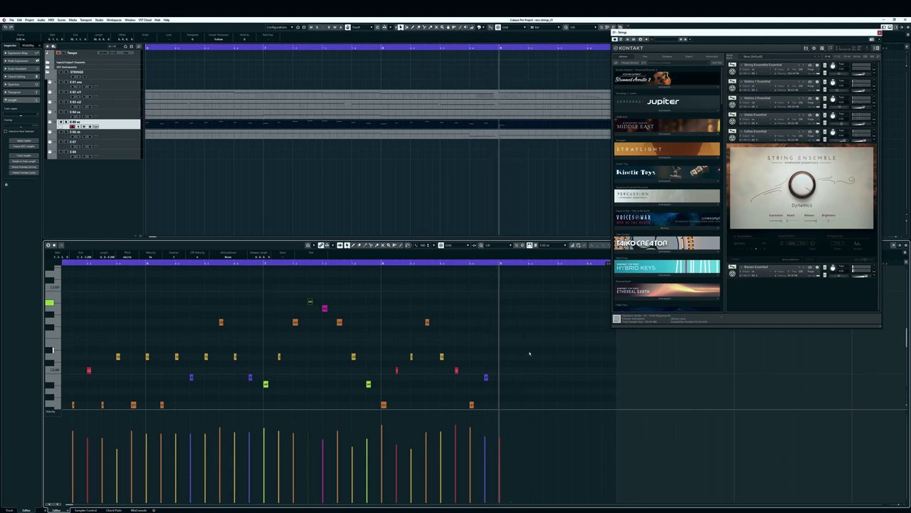
# - Record a low articulation keyswitch near bar 9, align it to the bar's start and stretch the final note across most of bar 9
pyautogui.scroll(-2, 529, 353)
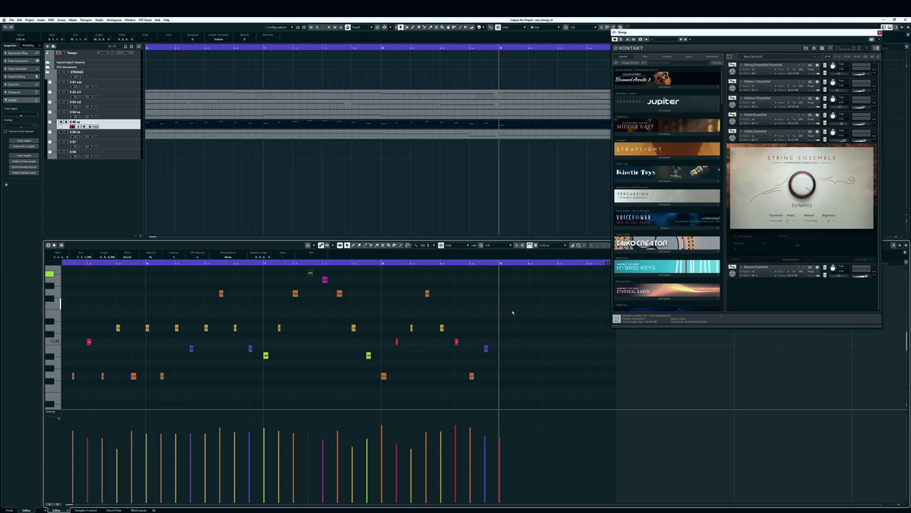
pyautogui.press('KP_Multiply')
pyautogui.press('space')
pyautogui.scroll(-4, 525, 333)
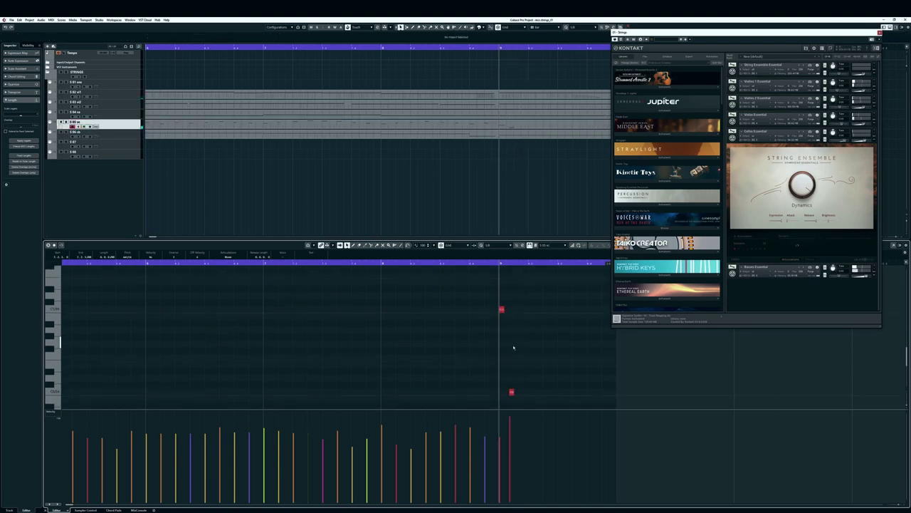
pyautogui.moveTo(512, 392); pyautogui.dragTo(502, 392)
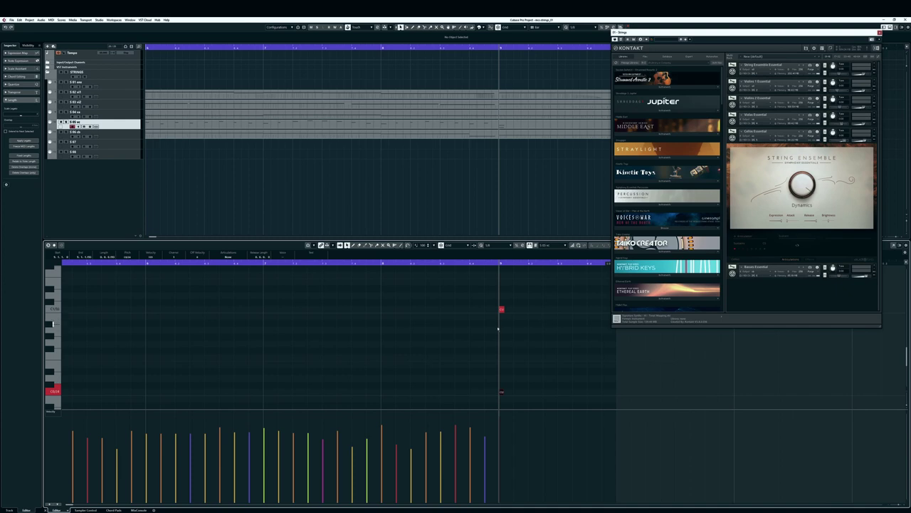
pyautogui.moveTo(505, 310); pyautogui.dragTo(602, 311)
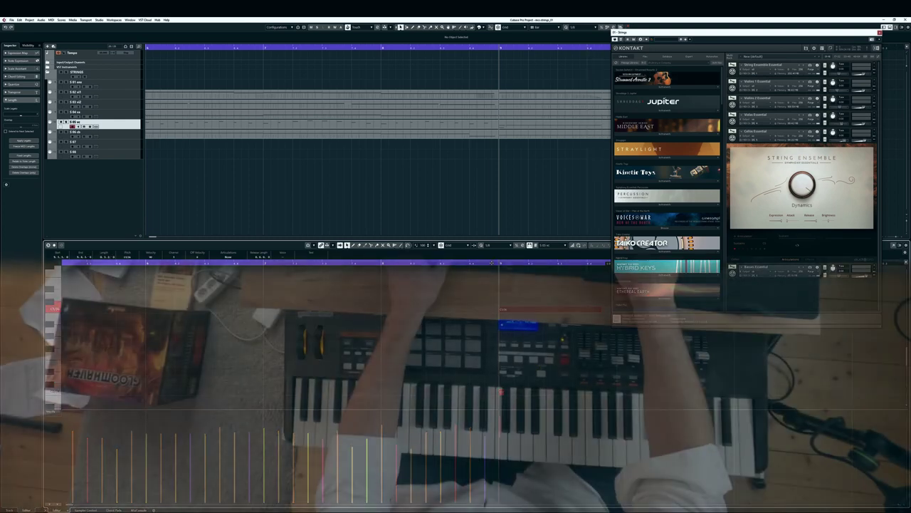
# - Record modulation for the long final note on S 05 vc and remove the modulation data before bar 9
pyautogui.press('KP_Subtract')
pyautogui.press('KP_Multiply')
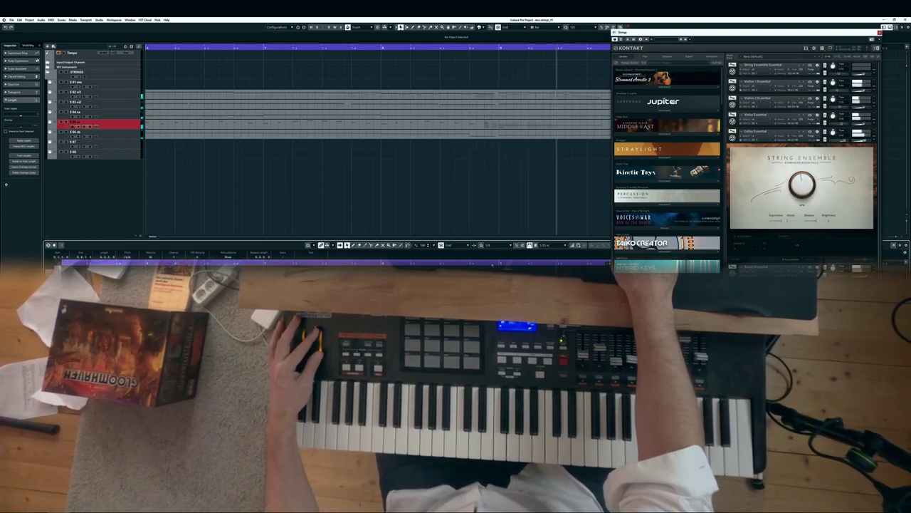
pyautogui.press('space')
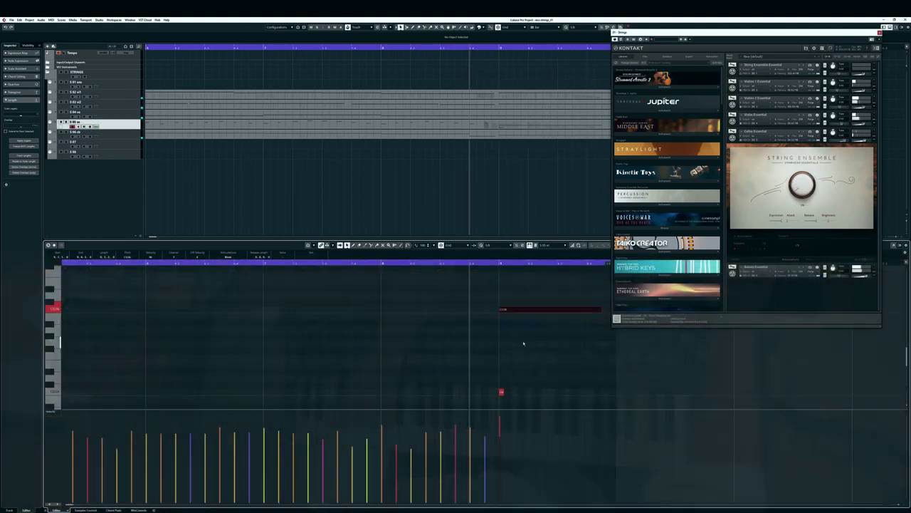
pyautogui.click(497, 264)
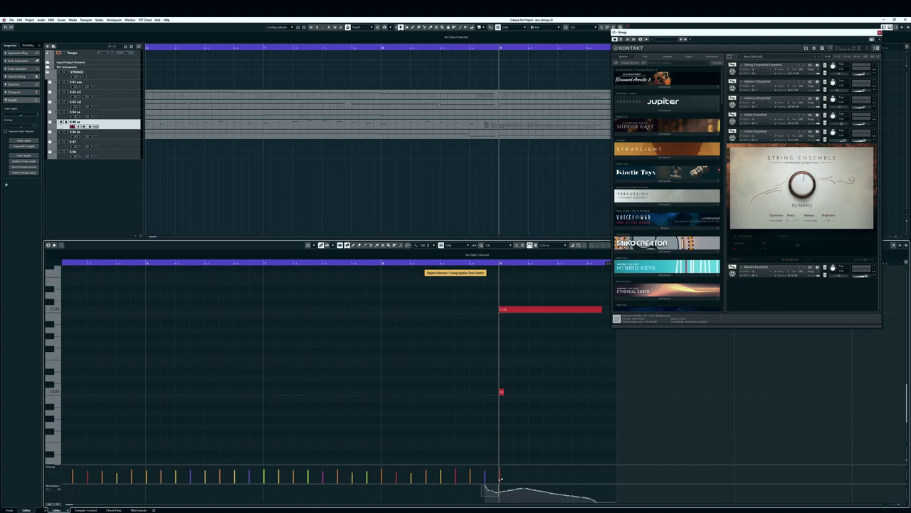
pyautogui.press('g')
pyautogui.press('g')
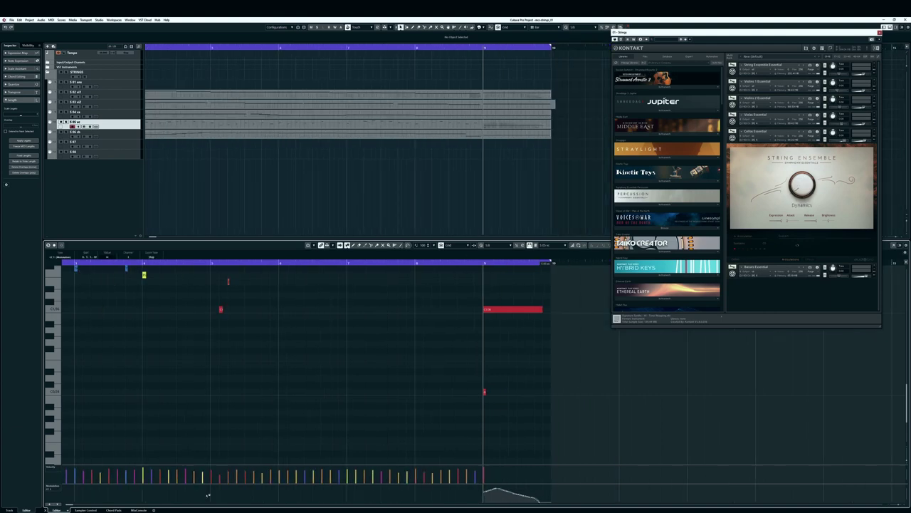
# - Close the note editor to show the full arrangement and reposition the Kontakt window over the empty area
pyautogui.hscroll(3, 205, 494)
pyautogui.hscroll(-6, 207, 494)
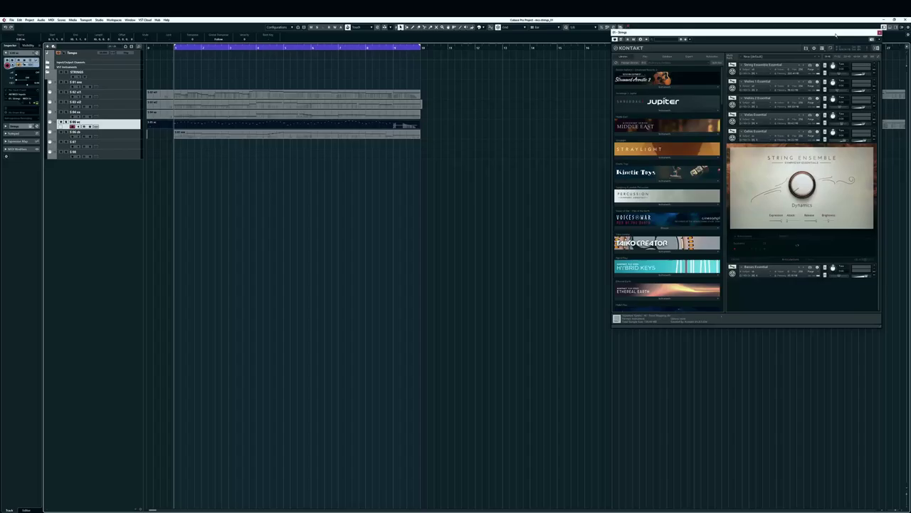
pyautogui.moveTo(755, 48); pyautogui.dragTo(584, 92)
pyautogui.moveTo(644, 91); pyautogui.dragTo(754, 63)
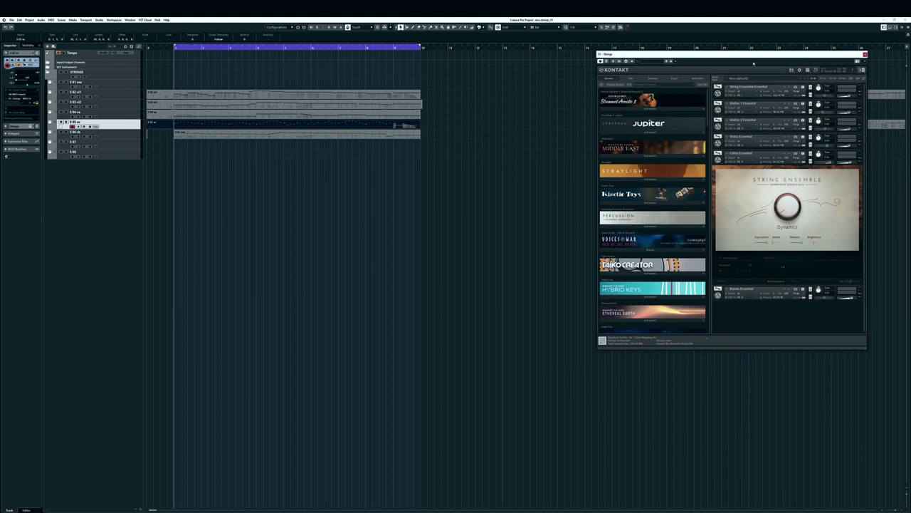